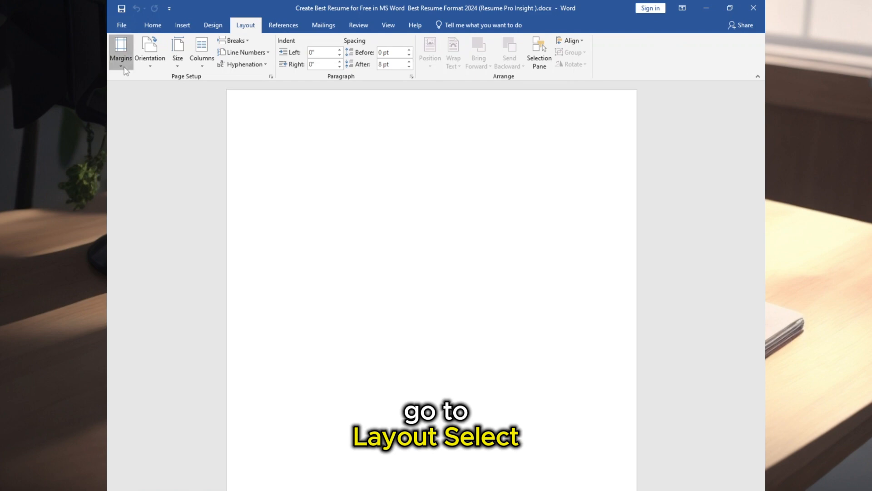
Step: Set the page margins to Narrow and choose the page size for the blank document
click(125, 68)
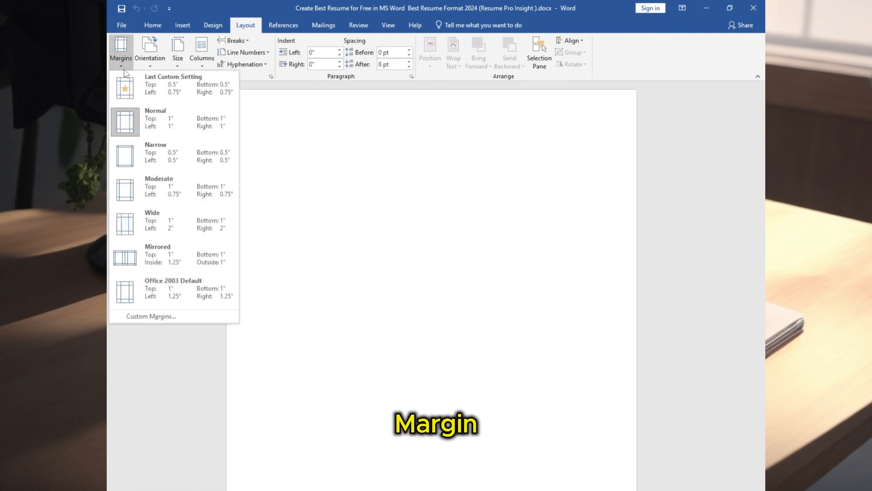
click(165, 149)
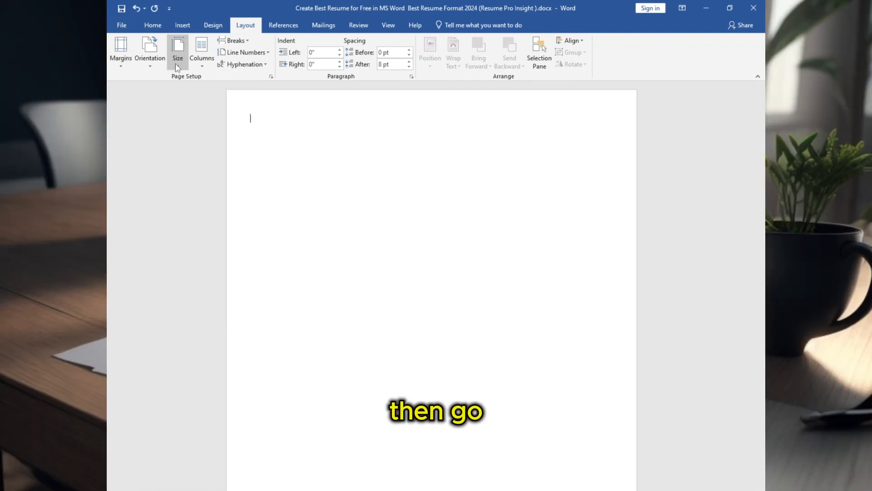
click(177, 67)
click(203, 214)
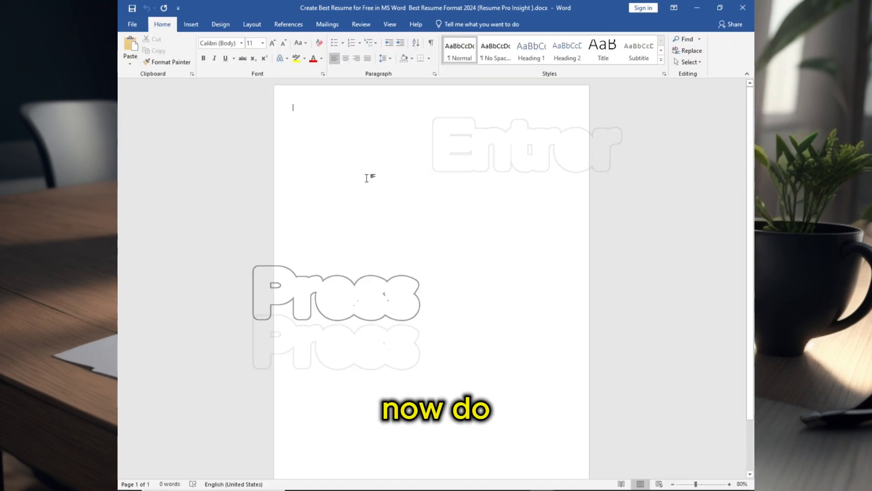
Step: Add blank paragraphs until the document runs onto a second page
key(Return)
key(Return)
key(Return)
key(Return)
key(Return)
key(Return)
key(Return)
key(Return)
key(Return)
key(Return)
key(Return)
key(Return)
key(Return)
key(Return)
key(Return)
key(Return)
key(Return)
key(Return)
key(Return)
key(Return)
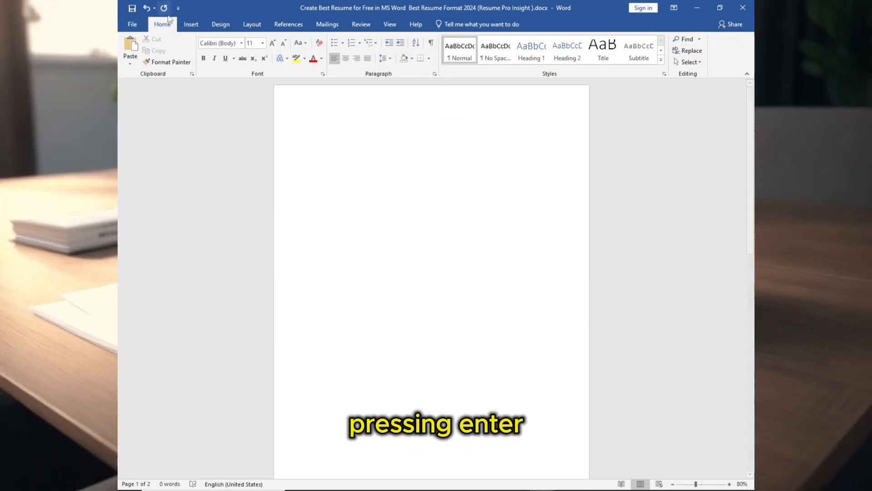
Step: Draw a text box about 1.56" high and 8.25" wide across the full width of the page's top
click(191, 24)
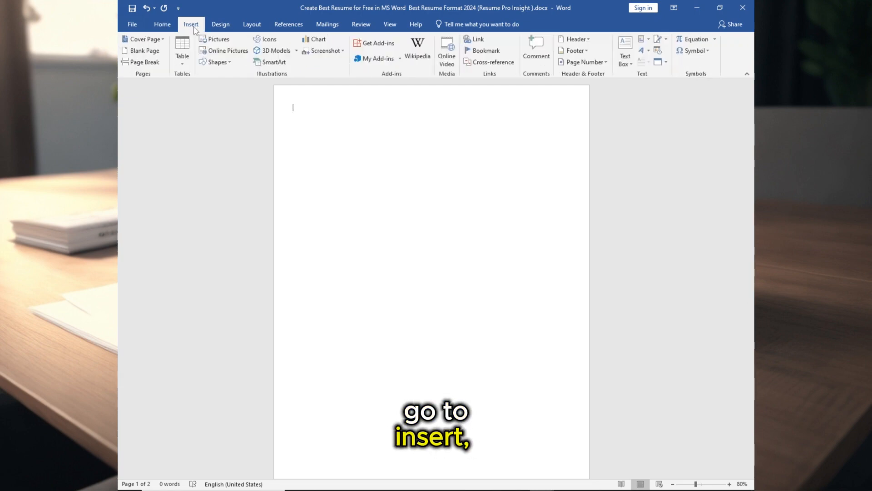
click(217, 61)
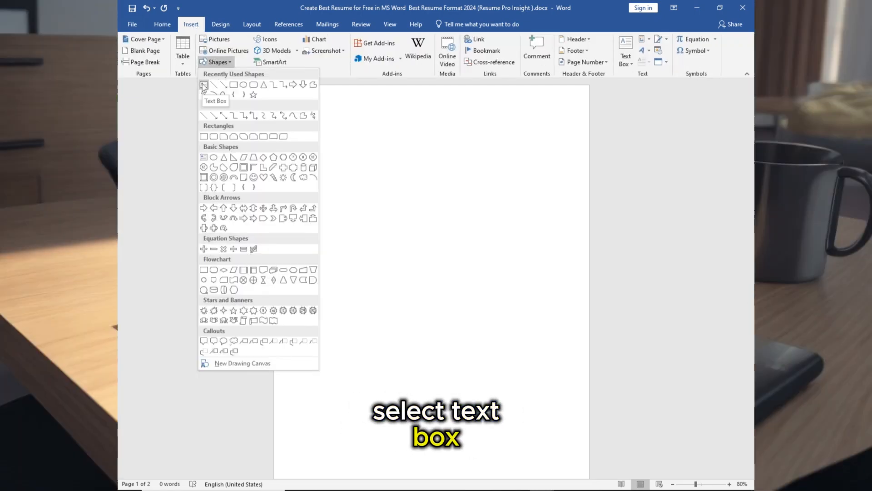
click(203, 86)
drag(274, 86, 589, 145)
Step: Set the header text box to 1.58" high and 8.5" wide, and nudge it slightly left into place
double_click(672, 43)
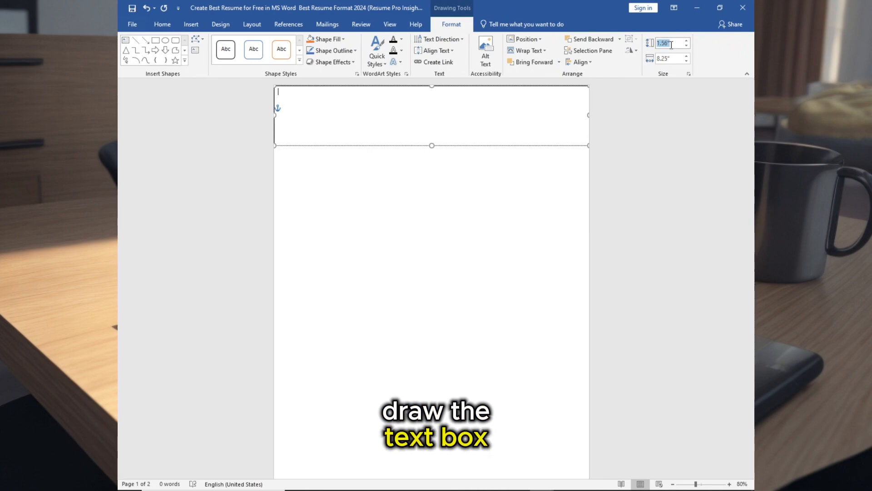
key(Return)
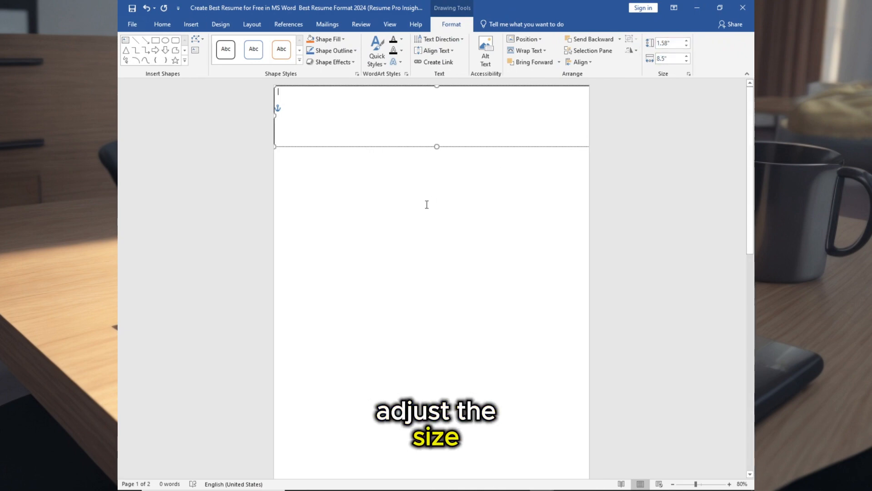
click(427, 204)
click(413, 86)
key(Left)
click(407, 189)
click(336, 86)
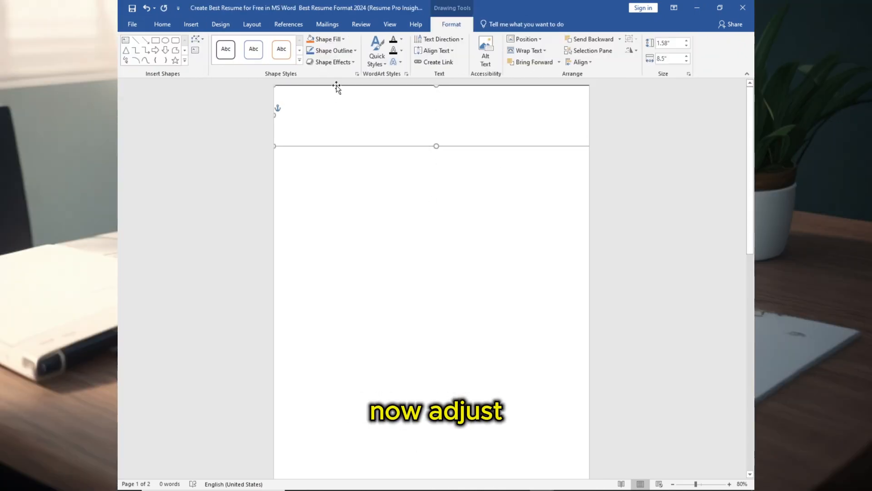
Step: Fill the header text box with a custom dark blue RGB colour
click(332, 41)
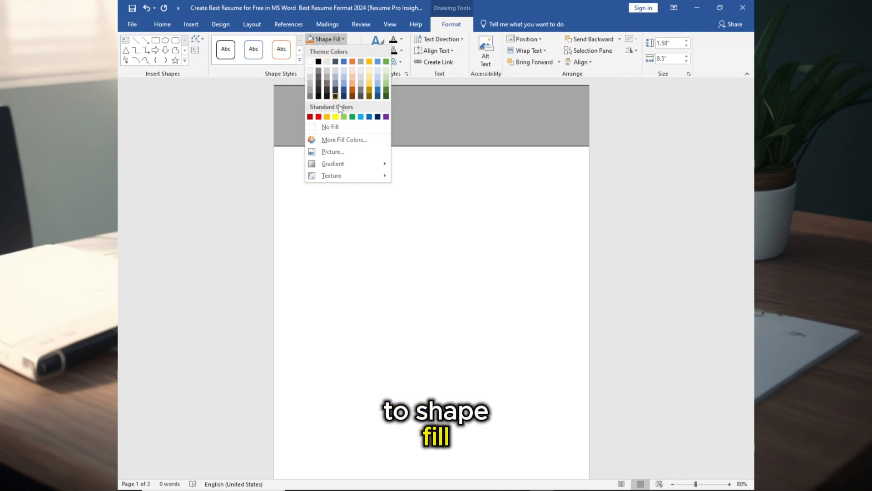
mouse_move(360, 169)
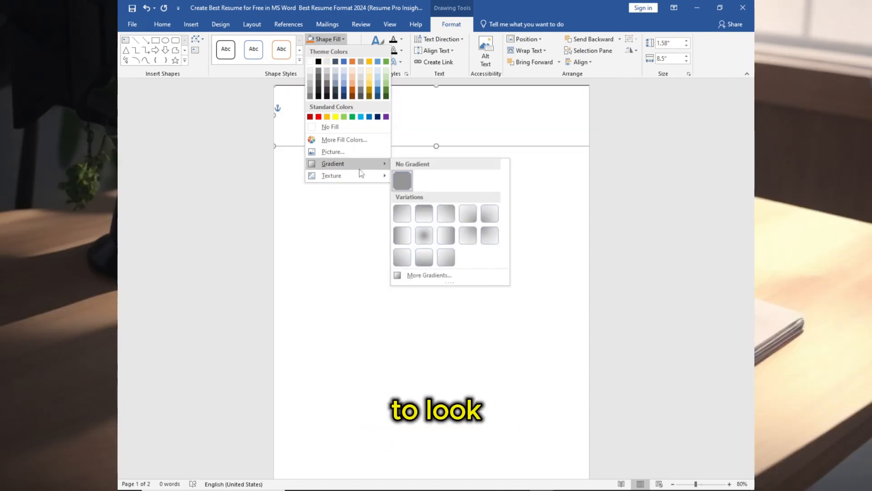
click(361, 142)
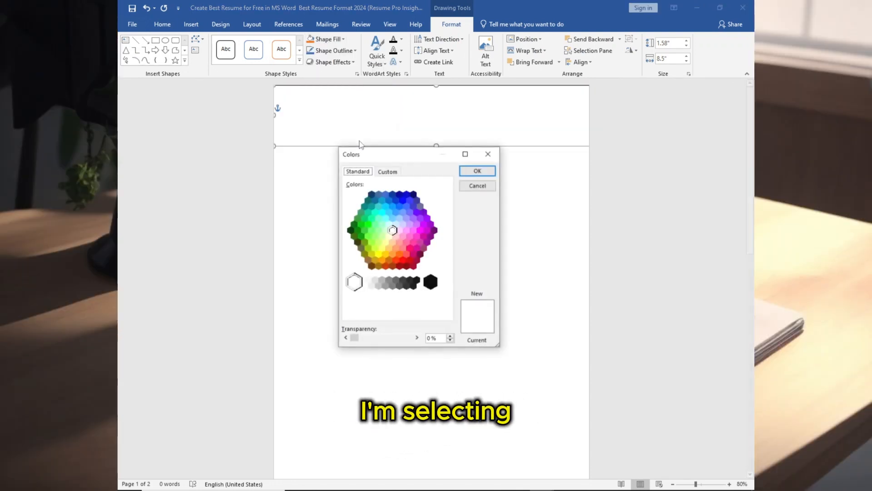
click(390, 172)
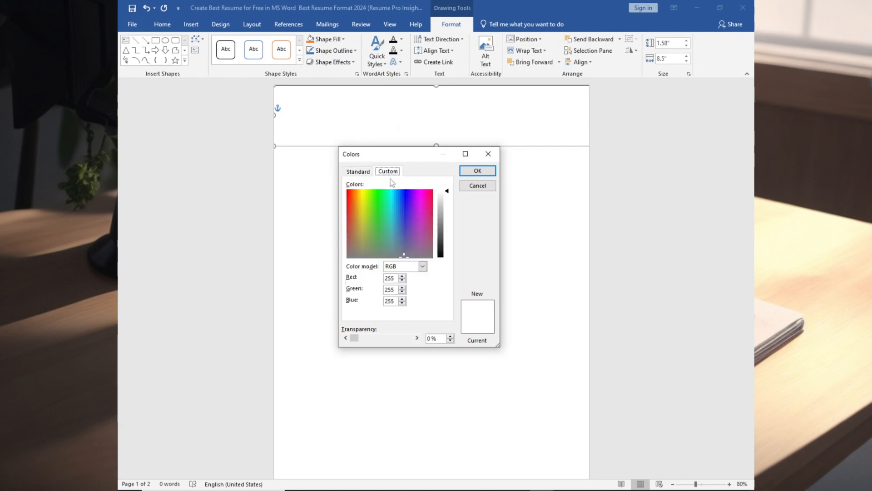
double_click(395, 276)
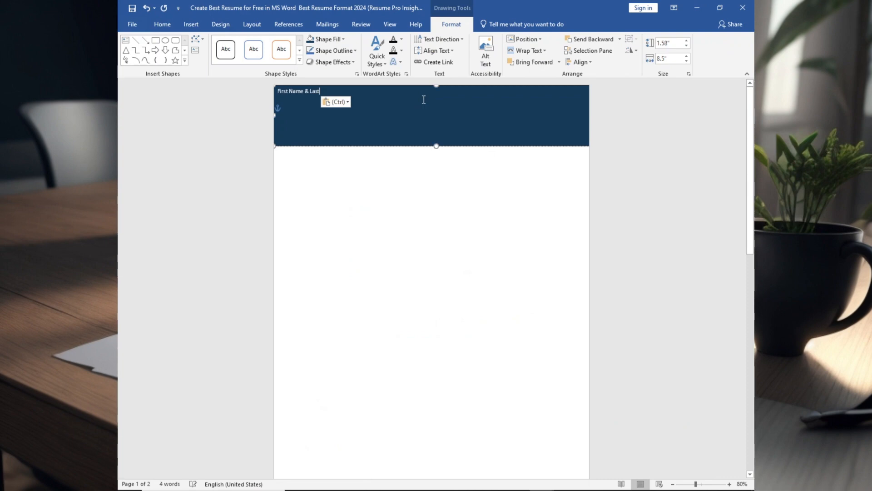
Step: Centre the "First Name & Last" text in the header box and format it as 36 pt Times New Roman
click(163, 24)
click(346, 59)
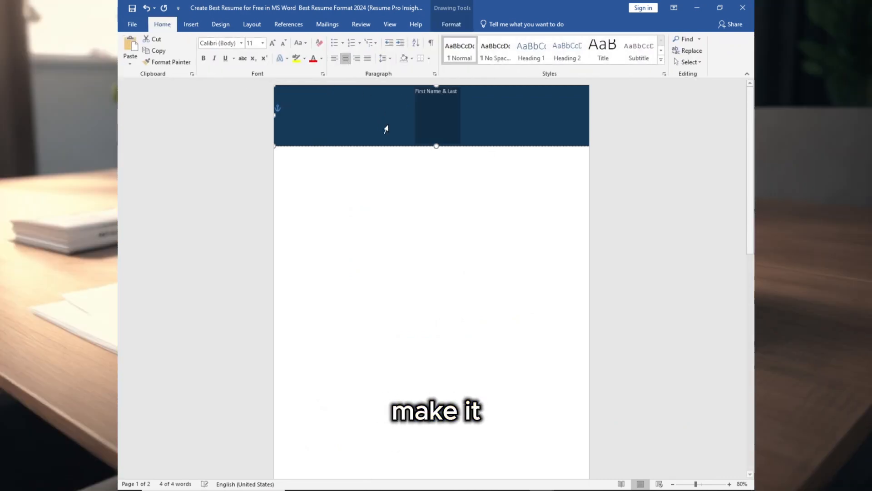
click(436, 123)
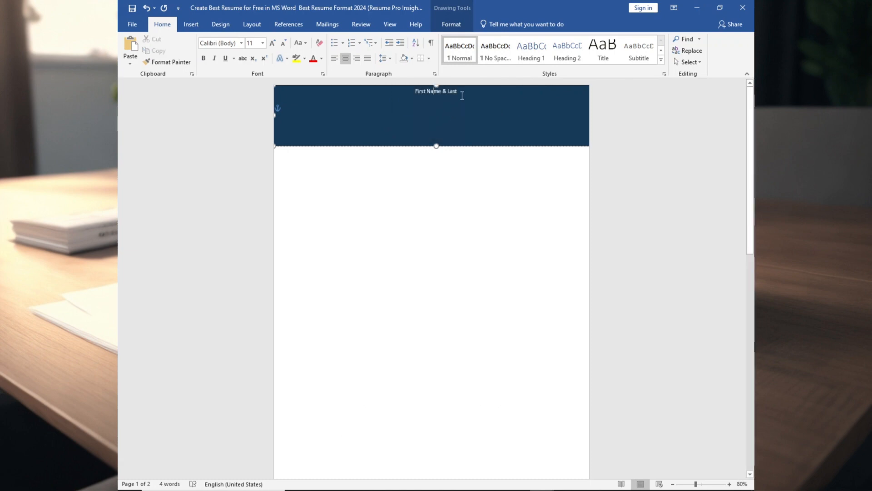
drag(461, 96, 409, 92)
click(264, 44)
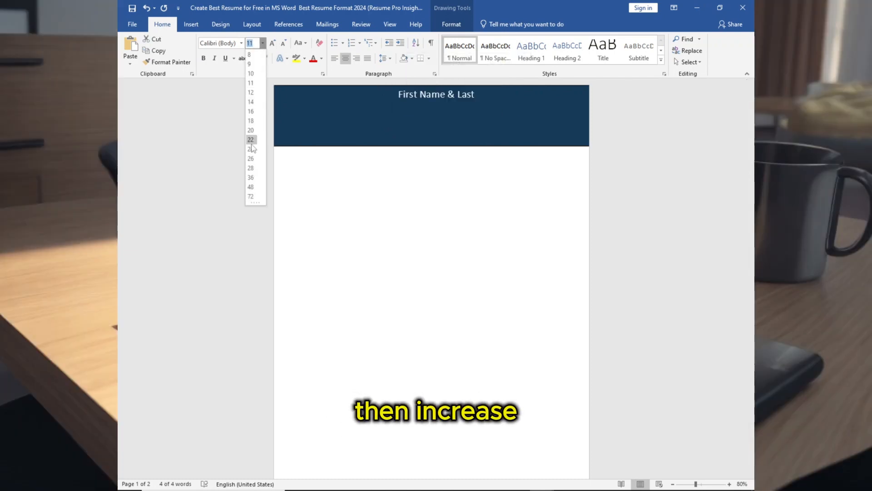
click(251, 177)
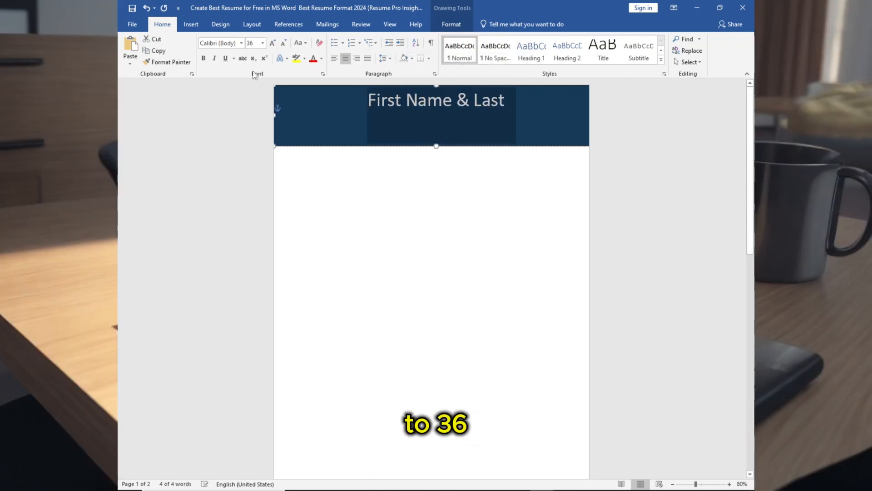
click(241, 43)
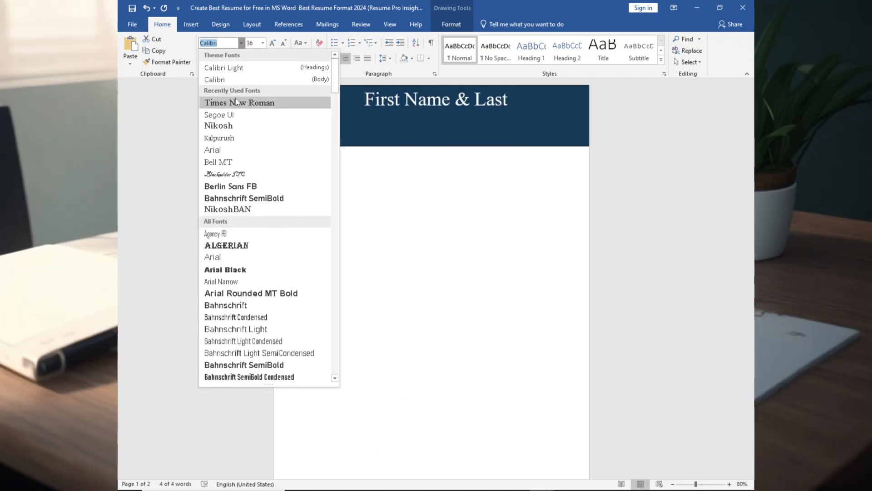
click(240, 102)
Step: Add a "Professional Title" line below the name and format it as 20 pt Times New Roman
click(428, 116)
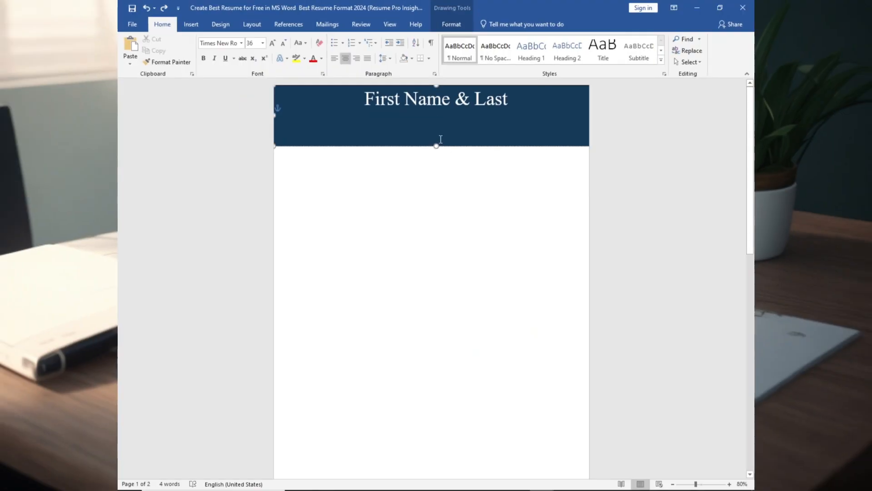
text(Professional Title)
triple_click(427, 119)
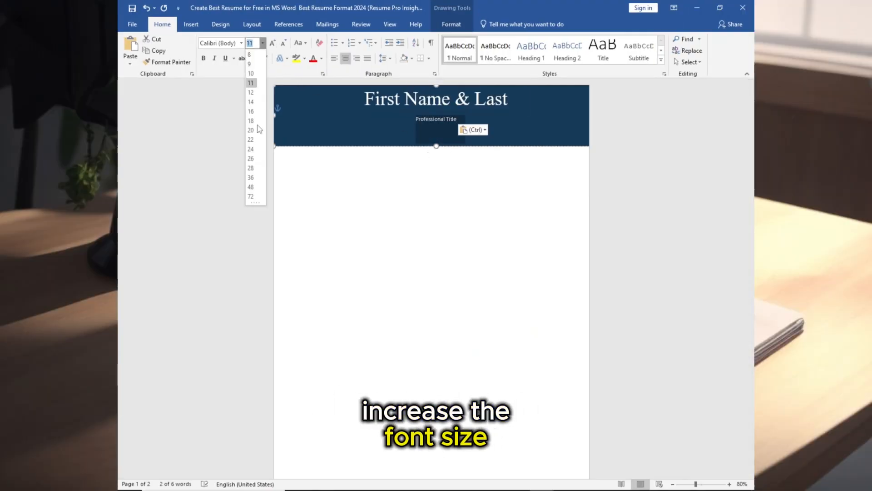
click(253, 129)
click(241, 43)
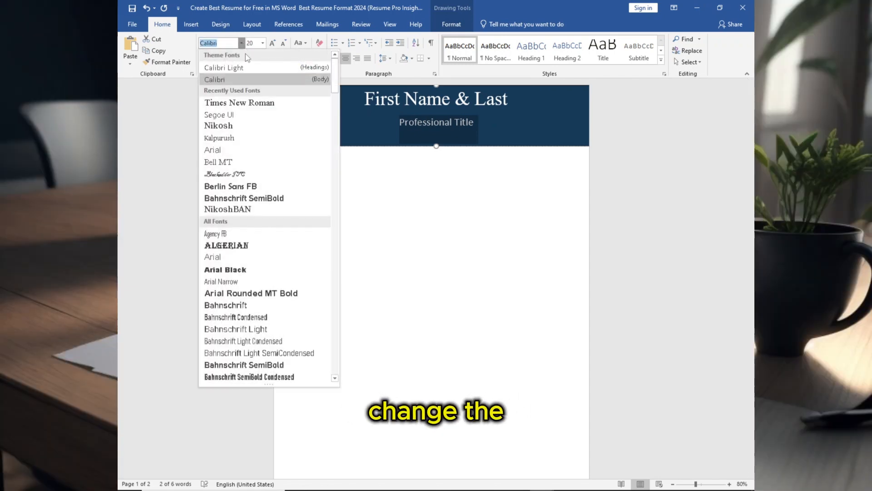
click(246, 103)
click(490, 122)
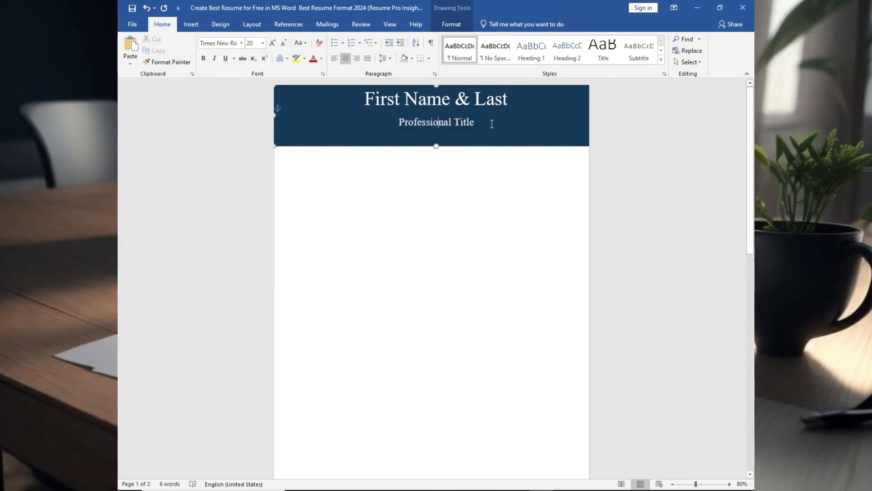
Step: Apply a gold preset gradient fill to both header text lines and move the last gradient stop to 50%
key(ctrl+a)
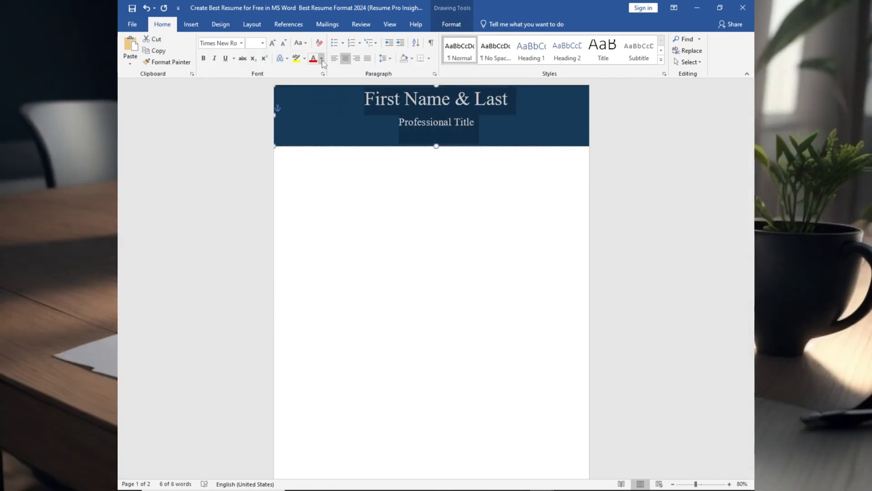
click(321, 59)
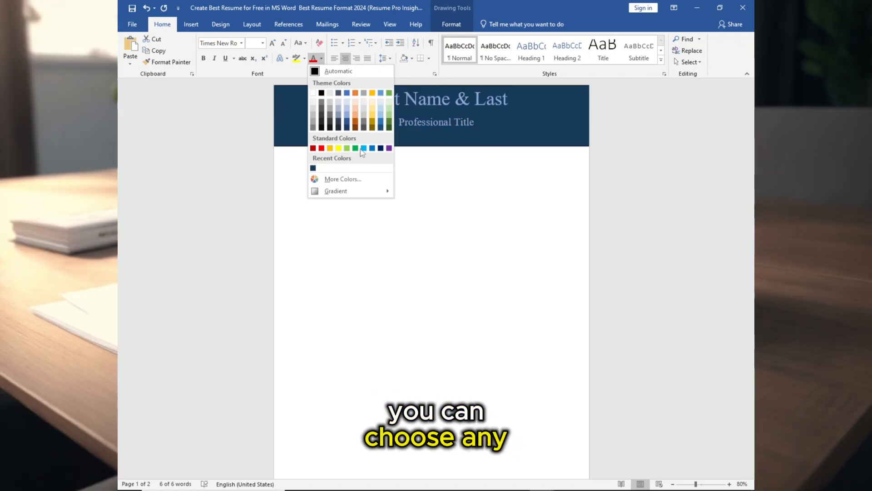
mouse_move(352, 196)
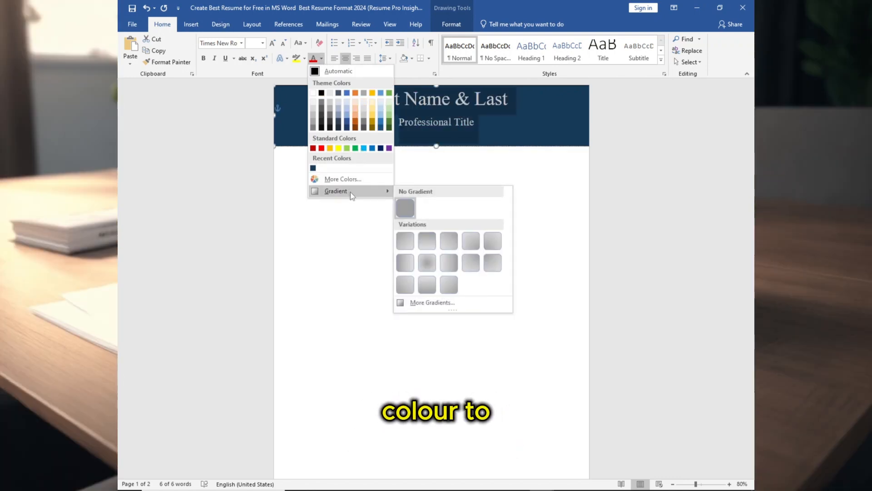
click(432, 302)
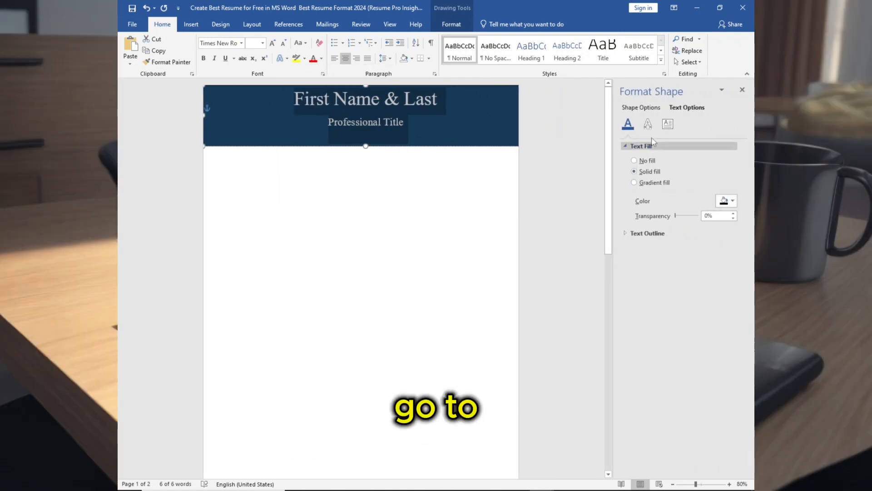
click(634, 182)
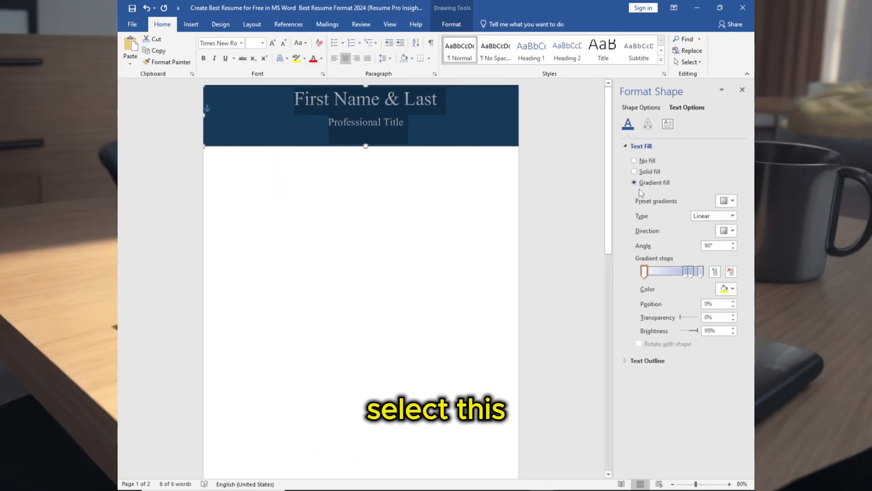
click(729, 201)
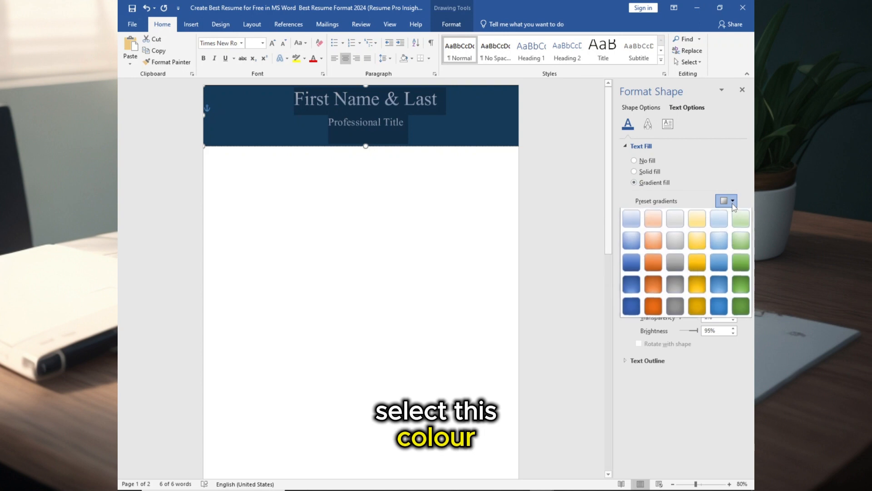
click(697, 263)
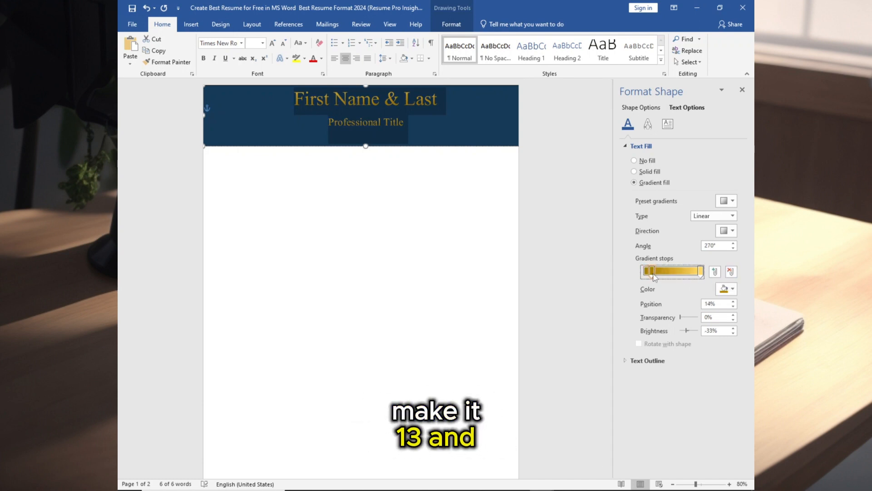
drag(700, 273, 680, 274)
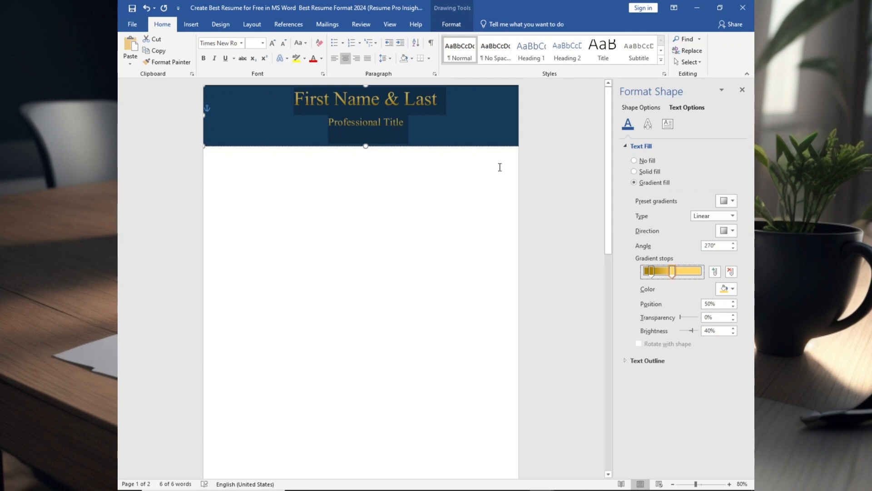
click(500, 168)
Step: Draw a horizontal line along the header box's lower edge from the page's left side and set its width to 2.75"
click(191, 24)
click(217, 62)
click(216, 94)
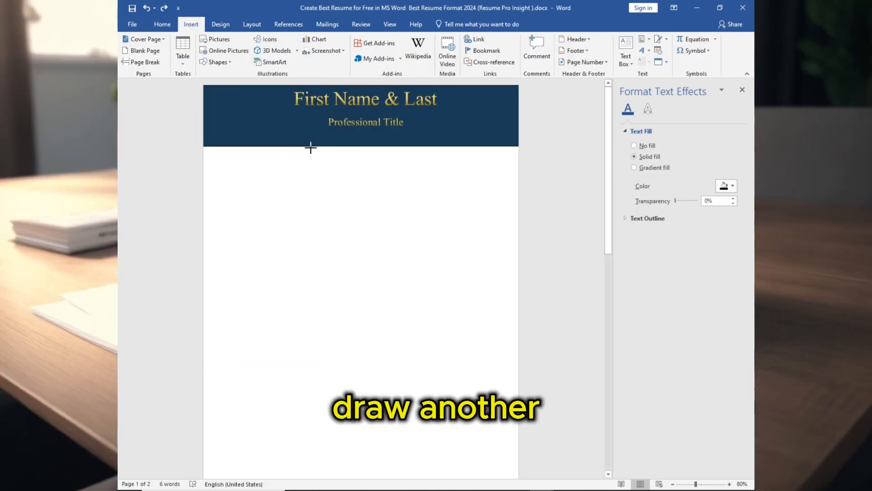
double_click(669, 58)
text(2.75)
key(Return)
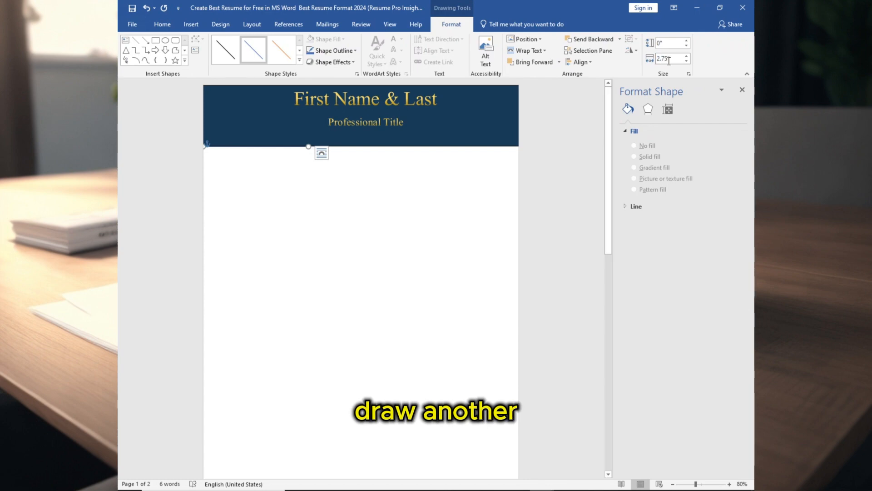
click(222, 238)
Step: Draw a vertical line about 10.09" long downward from the horizontal line's right end and give it a light grey outline
click(191, 24)
click(217, 62)
click(215, 85)
mouse_move(309, 146)
mouse_down()
mouse_move(308, 476)
mouse_move(351, 379)
mouse_move(309, 354)
mouse_up()
click(331, 50)
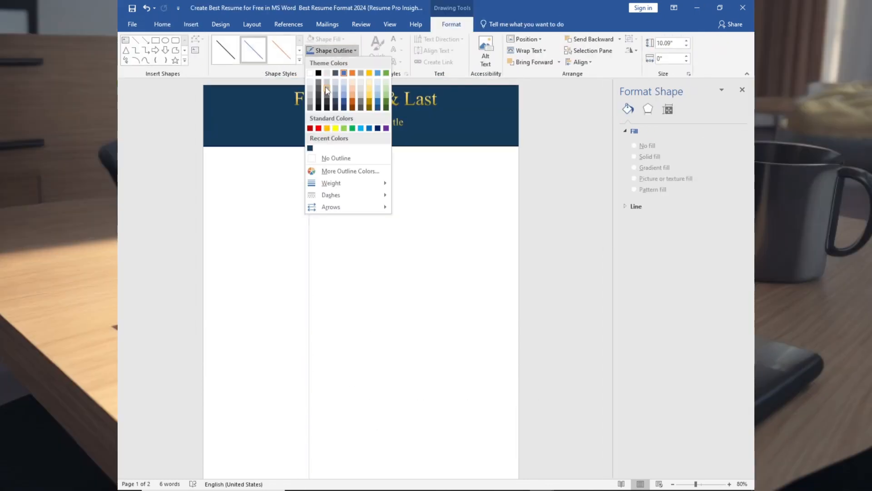
click(311, 88)
click(382, 225)
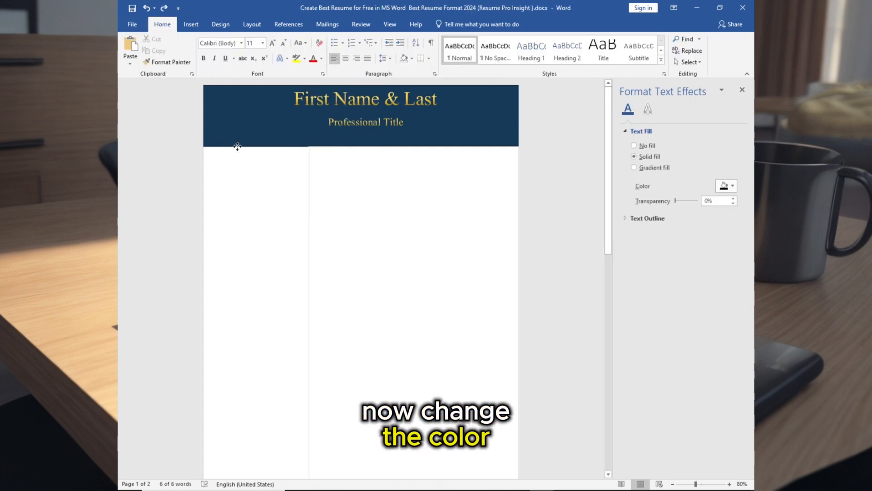
Step: Draw a text box about 1.94" high and 4.94" wide under the header in the wide column and remove its outline
click(238, 146)
click(363, 192)
click(193, 25)
click(217, 62)
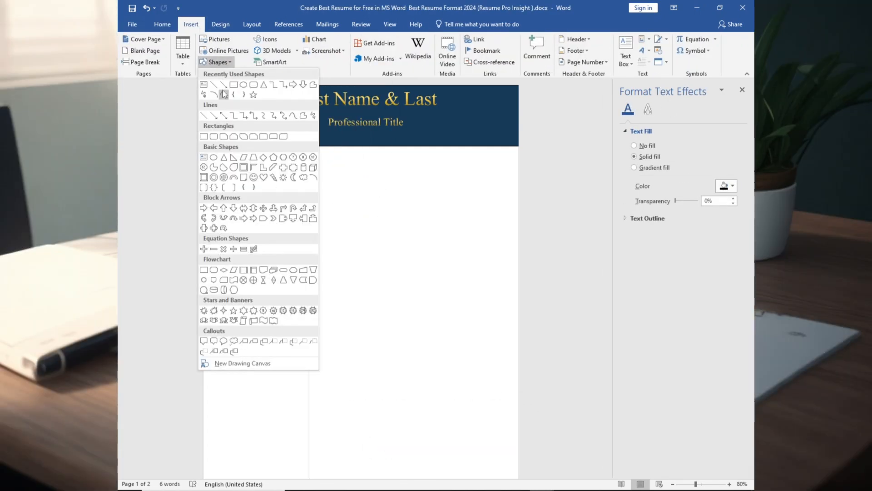
click(207, 83)
drag(499, 199, 500, 199)
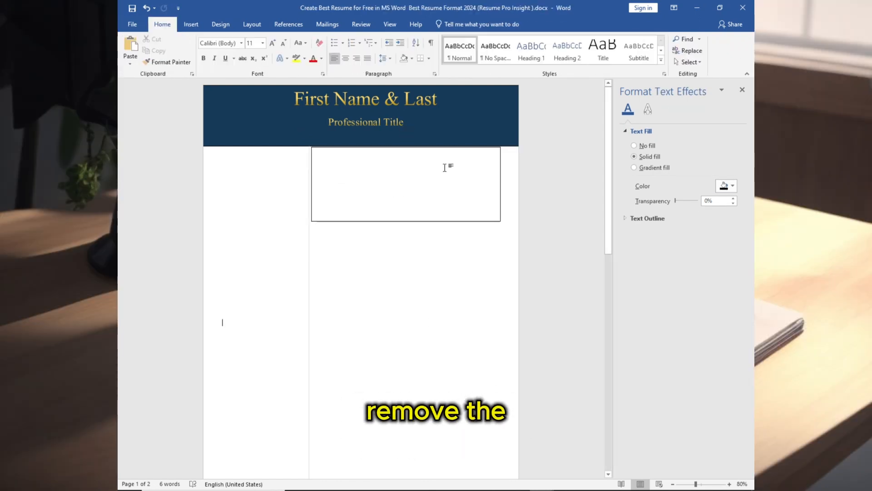
drag(448, 167, 405, 183)
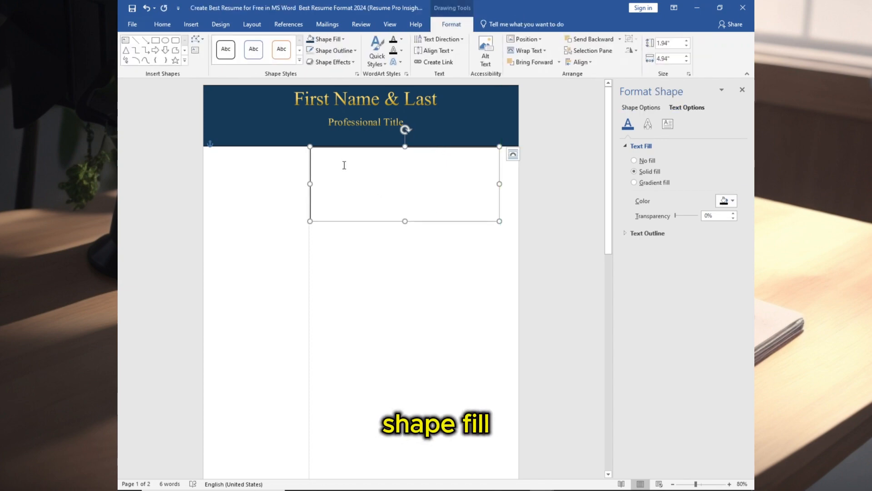
click(352, 49)
click(335, 157)
click(331, 165)
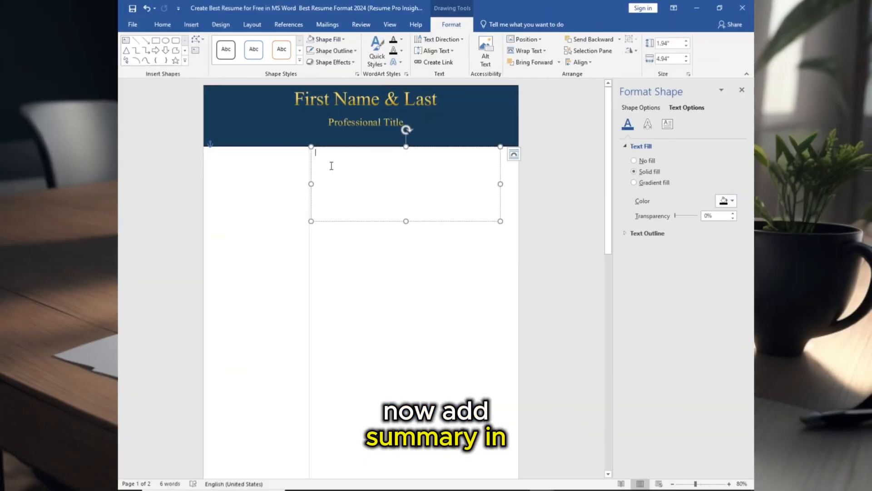
Step: Fill the box with placeholder summary and signature achievement text, and make the "Summary:" heading 16 pt bold
text(Summary: Lorem ipsum dolor sit amet, consectetur adipiscing elit dui. Vestibulum sit amet quam rhoncus, egestas dui eget, malesuada justo. Ut aliquam auguer honcus egestas, amet quam rhoncus, egestas dui honcus.  Signature Achievement: Top Highlighting Achievement A Top Highlighting Achievement B Top Highlighting Achievement C)
click(311, 154)
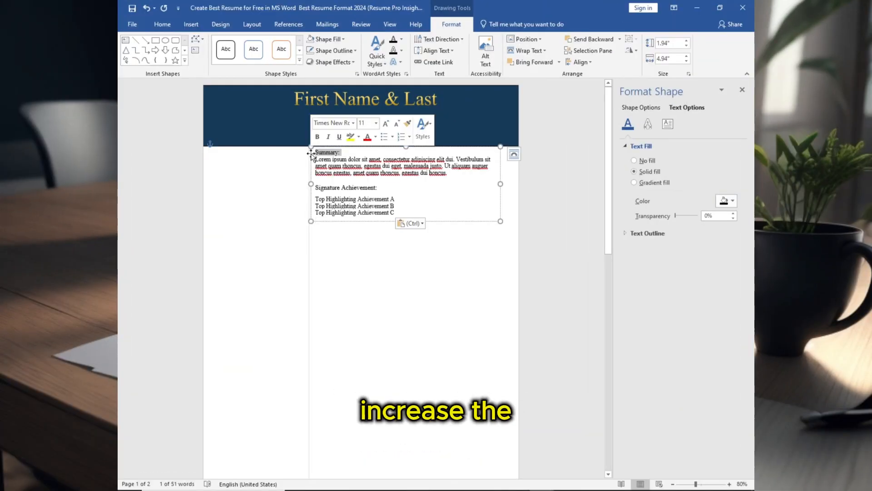
click(165, 24)
click(263, 43)
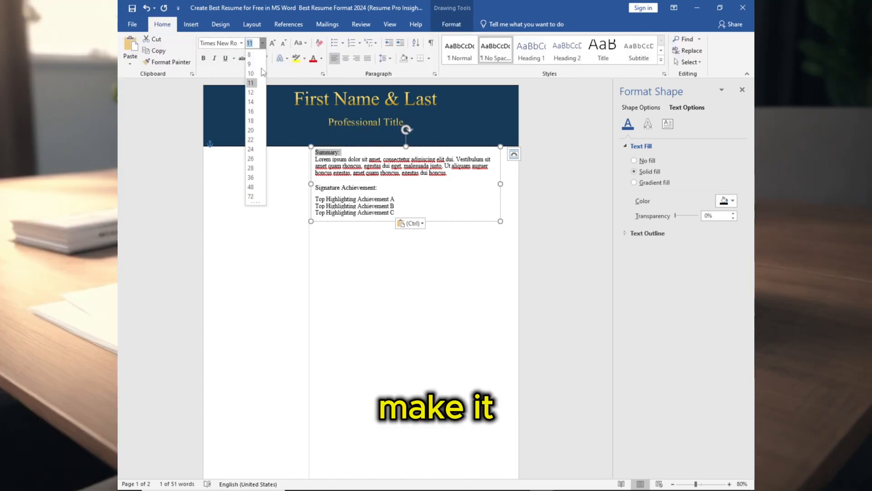
click(251, 111)
click(204, 58)
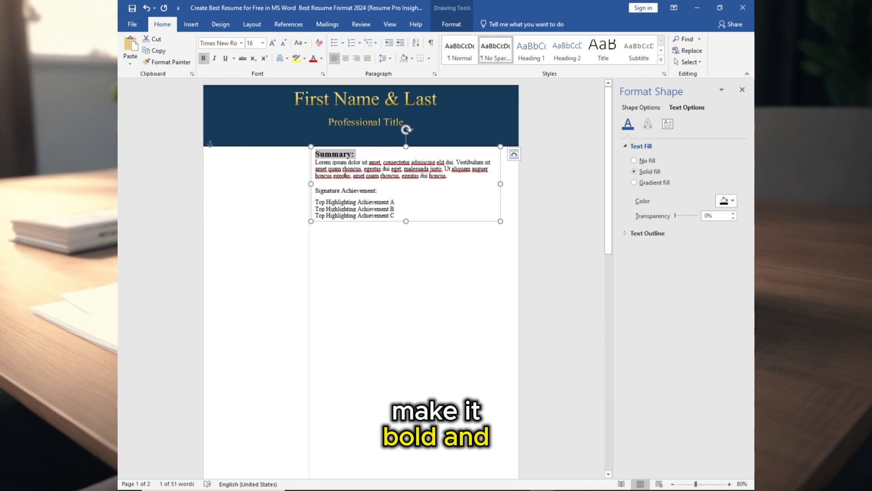
Step: Make the "Signature Achievement:" heading bold and give the three achievement lines blue arrow bullets
click(205, 58)
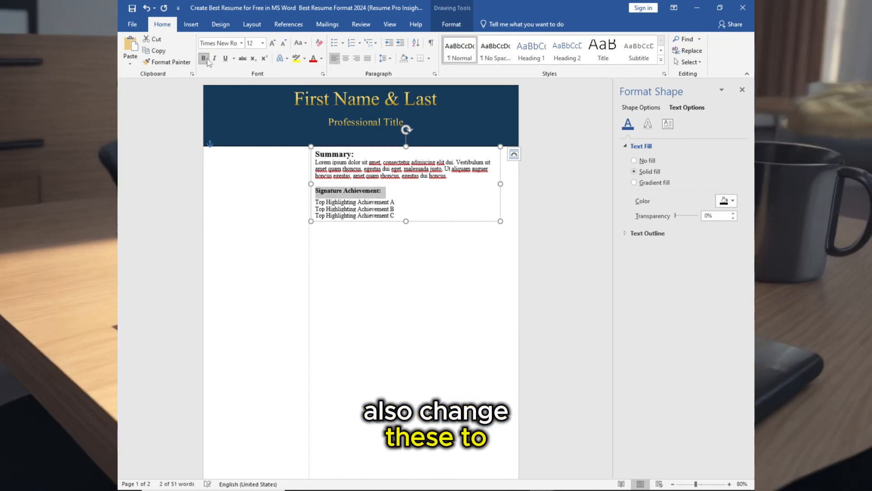
drag(396, 217, 315, 201)
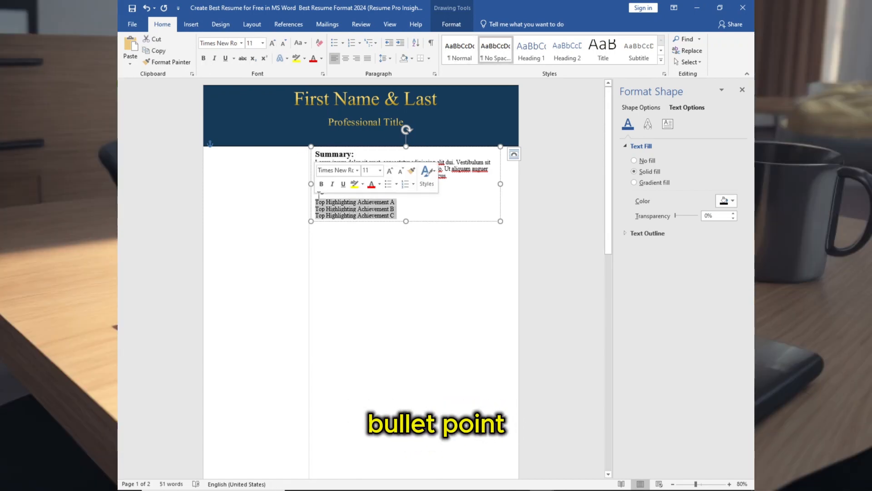
click(342, 43)
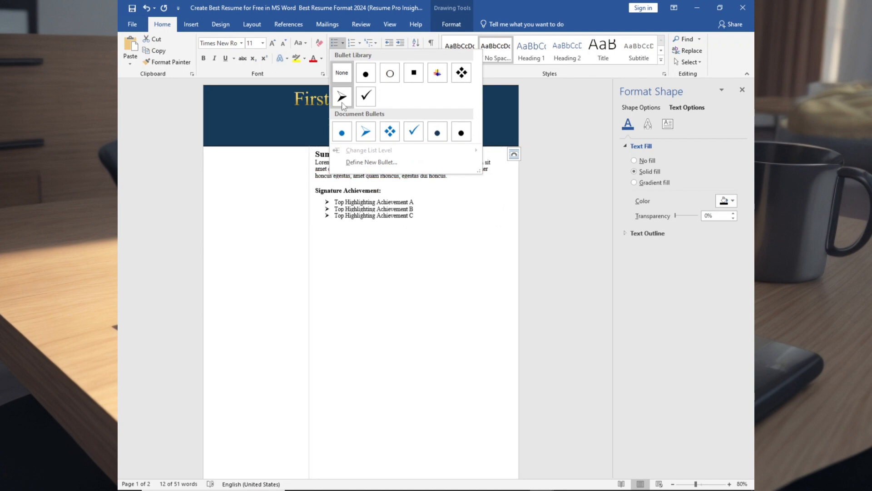
click(365, 131)
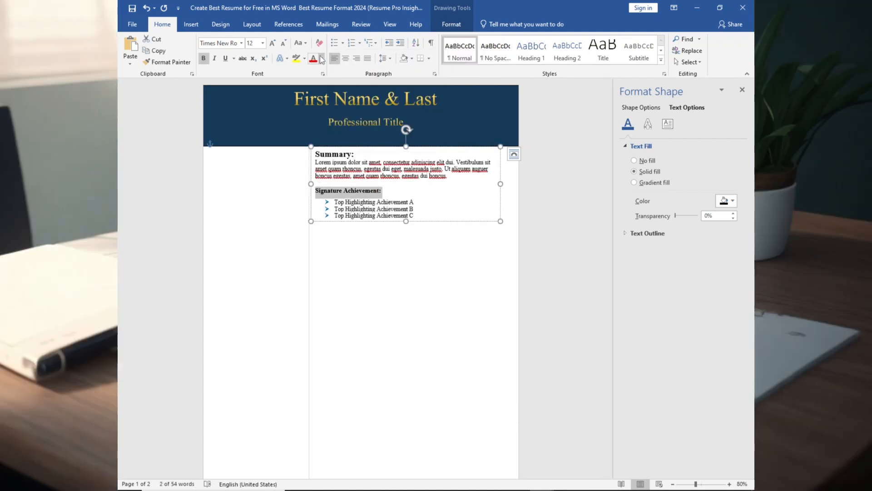
Step: Colour the "Signature Achievement:" heading gold and the "Summary:" heading dark blue
click(321, 59)
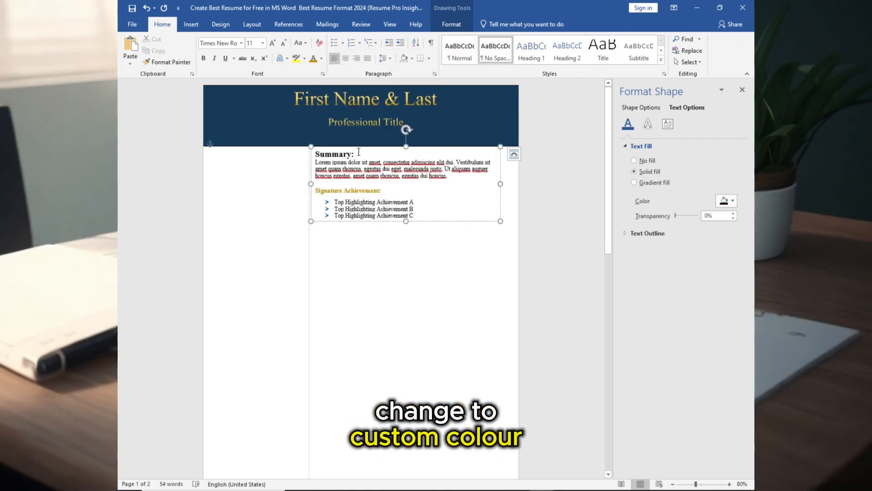
click(322, 59)
click(314, 168)
click(376, 168)
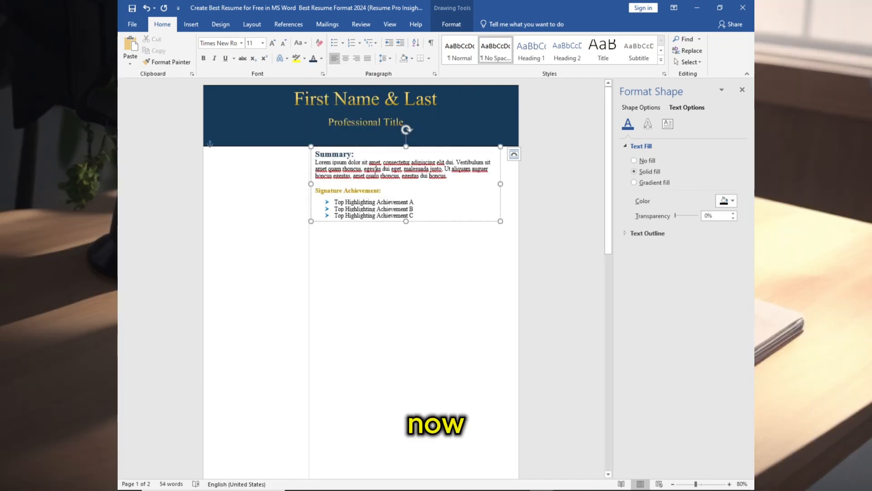
Step: Draw a text box about 1.77" high and 1.87" wide in the narrow column and add contact labels from "Phone number:" to "GitHub/Dribble/etc…"
click(293, 162)
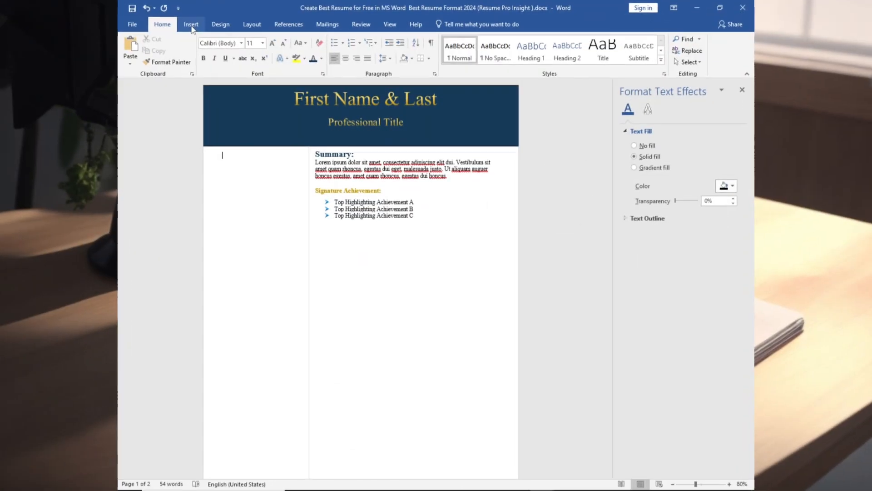
click(191, 26)
click(213, 62)
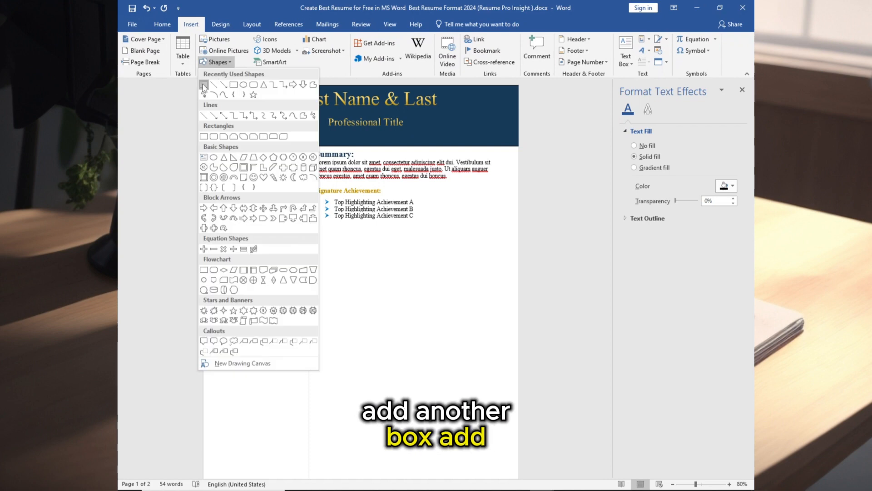
click(181, 143)
drag(233, 153, 305, 221)
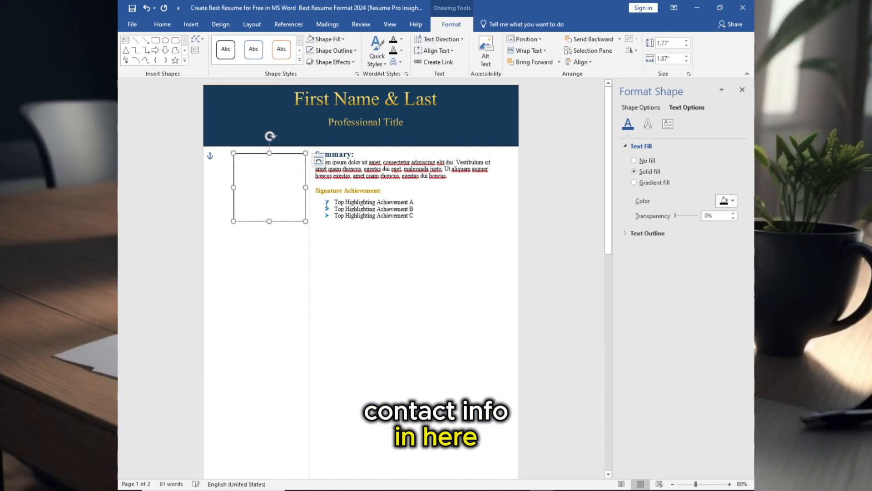
click(255, 161)
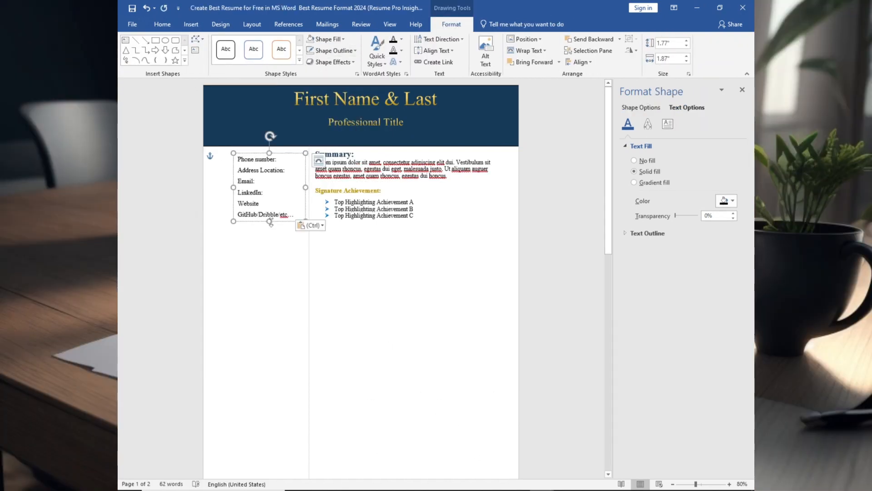
Step: Move and resize the contact box to fit beside the vertical divider, and make all its labels bold
drag(256, 150, 264, 149)
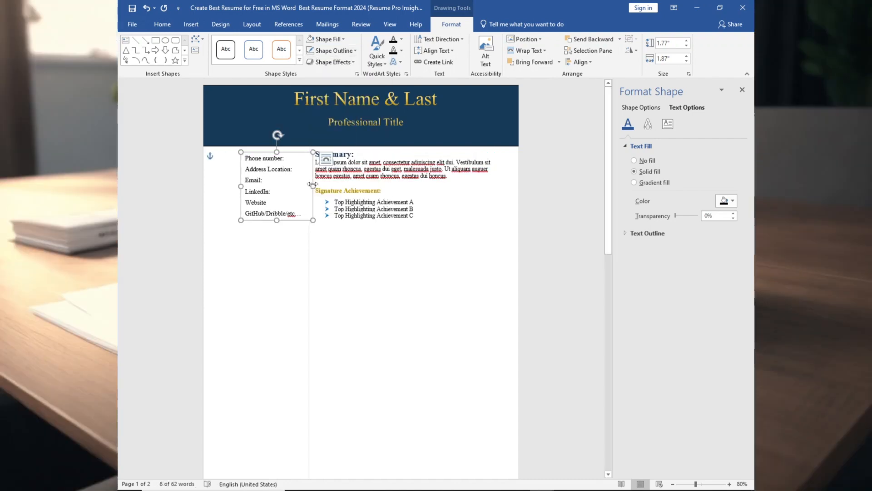
drag(313, 186, 306, 186)
drag(246, 159, 302, 214)
click(162, 24)
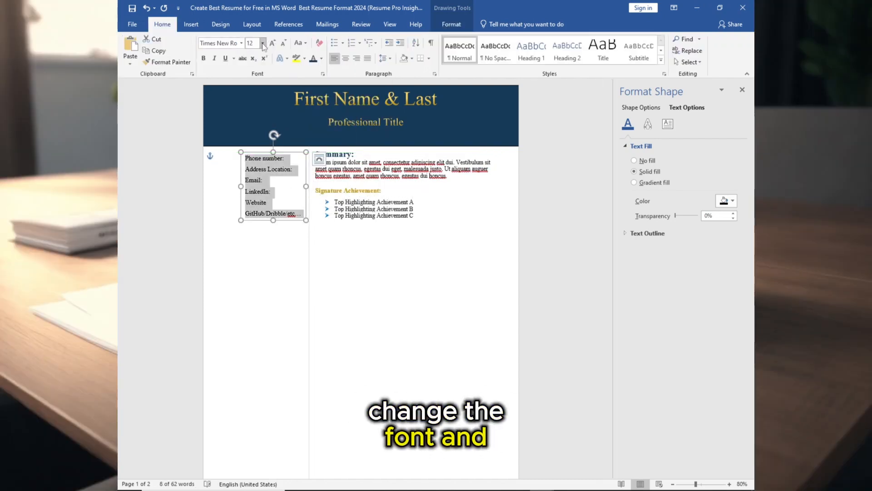
click(204, 58)
click(237, 186)
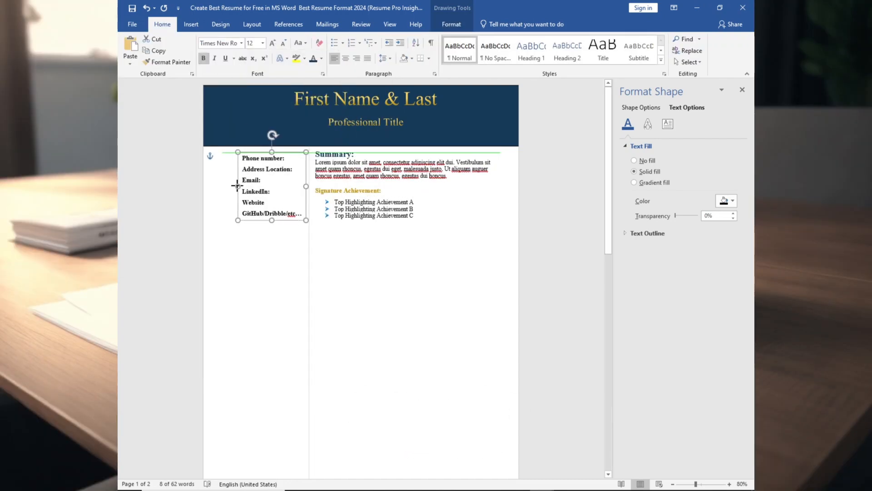
click(265, 219)
Step: Insert the blue phone, location, mail, LinkedIn, website and Dribbble icon pictures below the contact box and resize them to 0.2"
scroll(265, 218, down, 2)
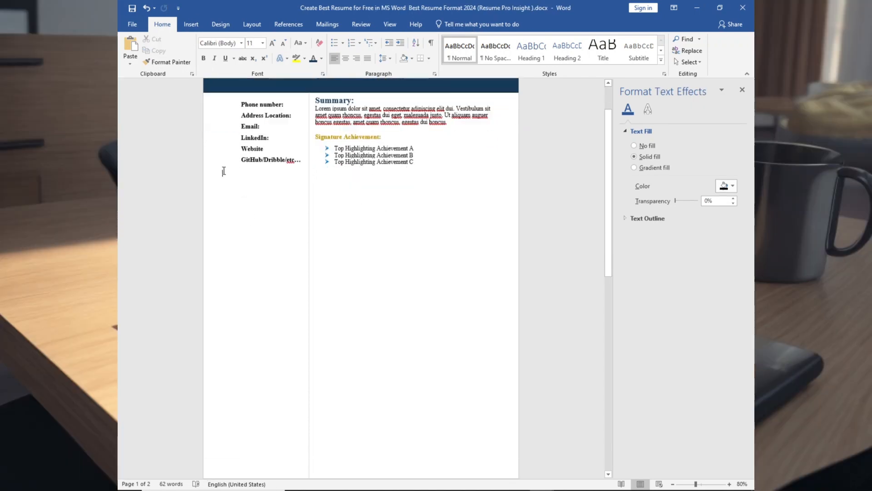
click(192, 26)
click(220, 40)
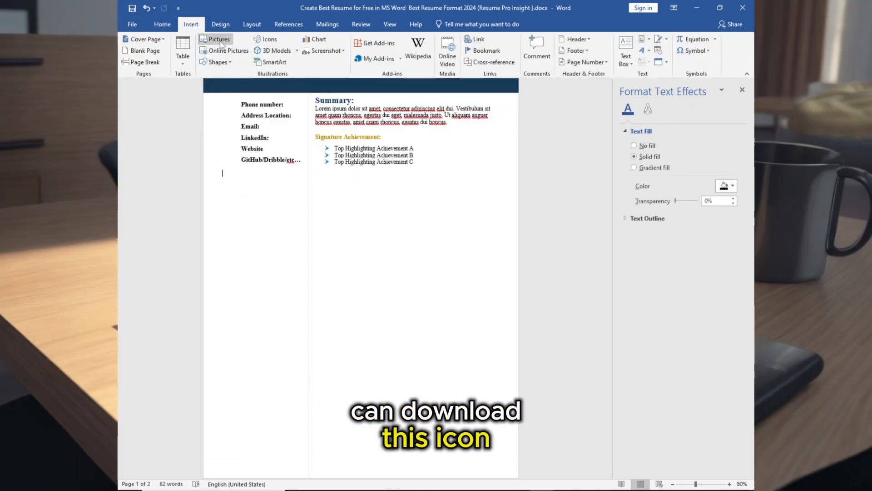
scroll(499, 218, down, 2)
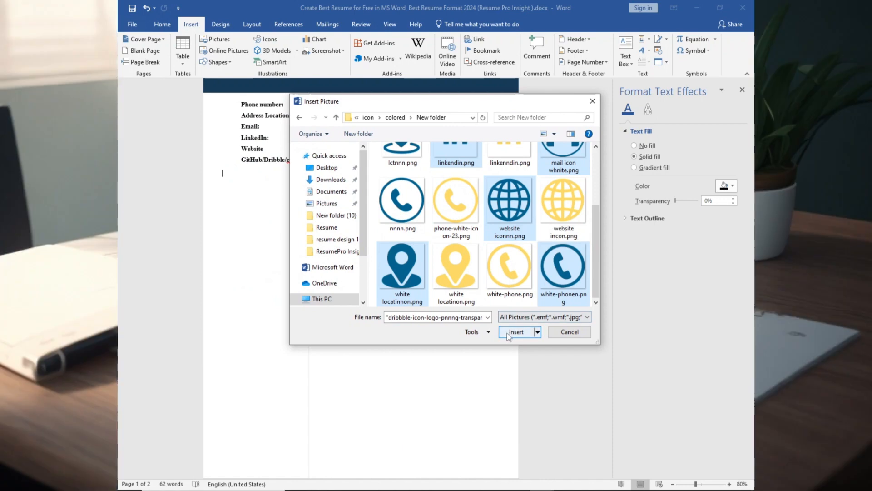
click(516, 332)
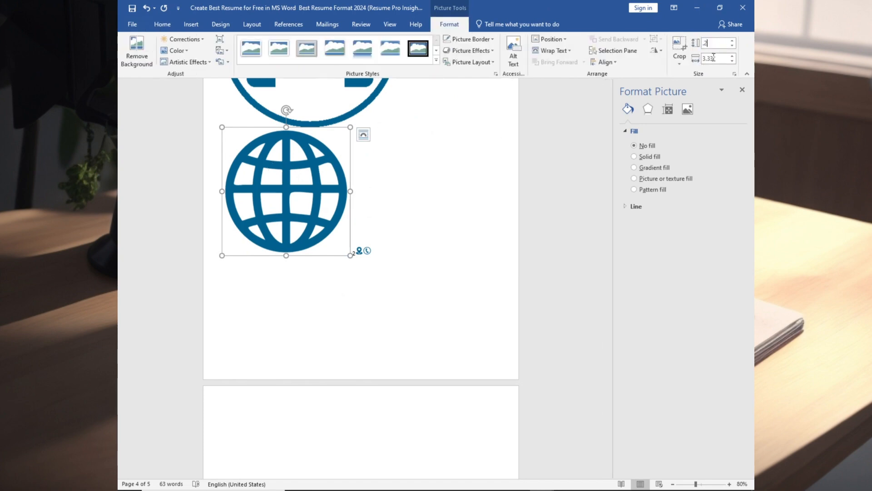
scroll(308, 208, down, 5)
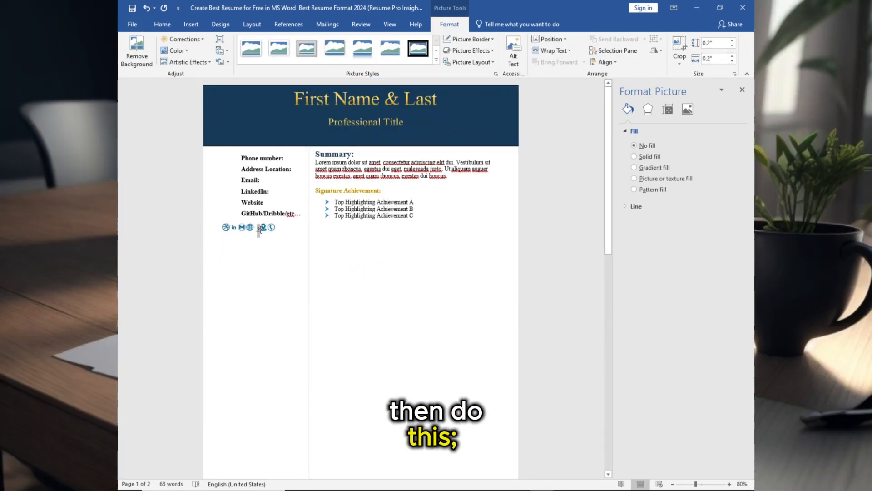
Step: Set the text wrapping of all six contact icons to In Front of Text
click(268, 228)
click(729, 484)
click(729, 484)
click(730, 484)
click(729, 483)
click(164, 229)
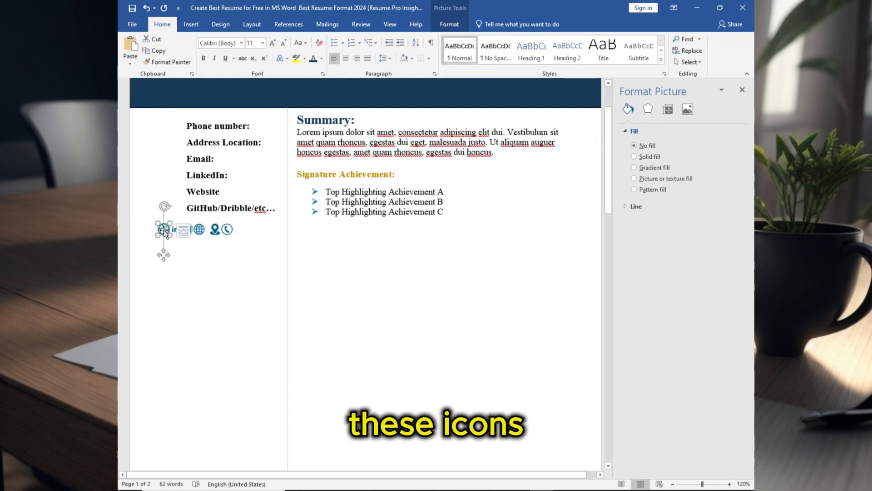
double_click(228, 229)
right_click(229, 232)
mouse_move(241, 384)
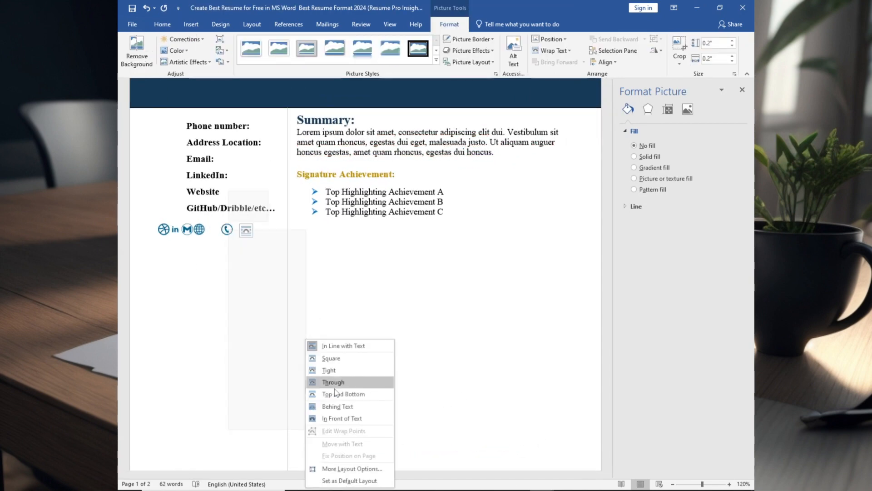
click(337, 421)
right_click(217, 229)
click(324, 419)
right_click(200, 230)
click(307, 418)
right_click(187, 230)
click(291, 417)
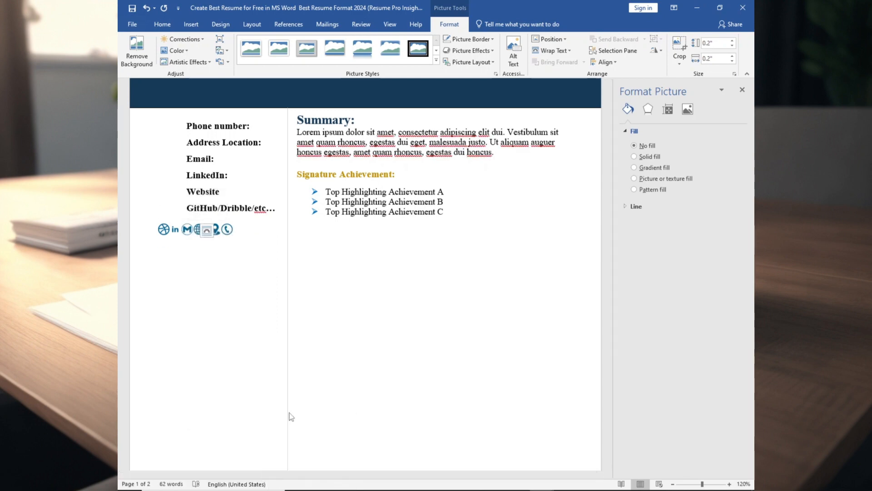
right_click(176, 229)
click(295, 418)
right_click(164, 228)
mouse_move(223, 385)
click(286, 420)
Step: Place each contact icon in front of its matching label, from phone down to GitHub/Dribble
scroll(282, 407, up, 4)
scroll(280, 400, up, 3)
drag(265, 339, 193, 202)
drag(204, 272, 197, 248)
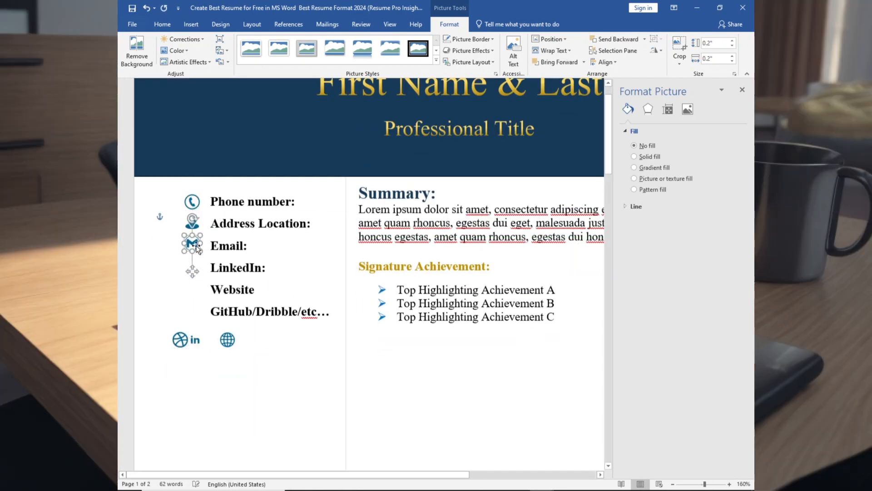
drag(227, 339, 193, 287)
drag(180, 339, 192, 310)
Step: Select all six contact icons together and align them to their left edges
click(192, 202)
ctrl+click(192, 223)
ctrl+click(191, 244)
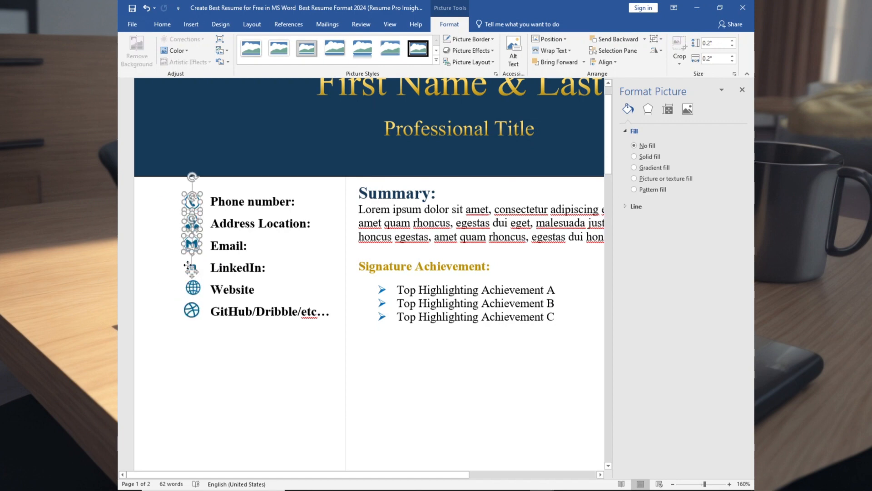
click(605, 62)
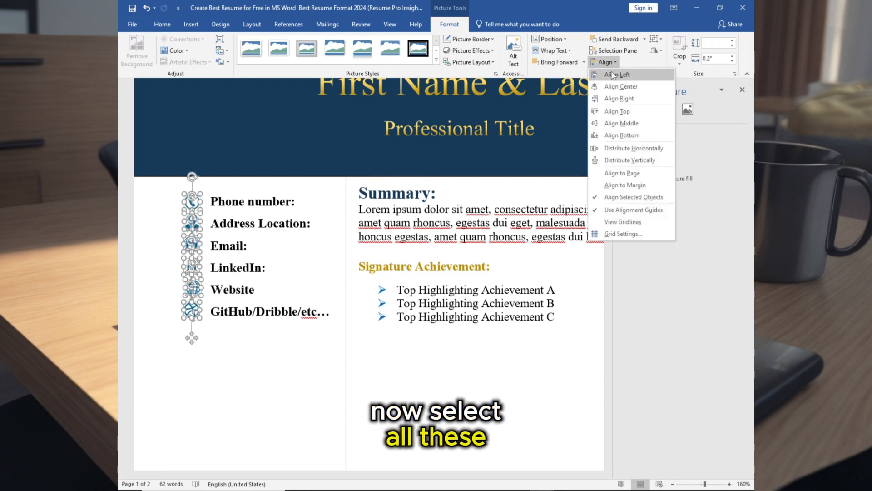
click(620, 85)
click(618, 62)
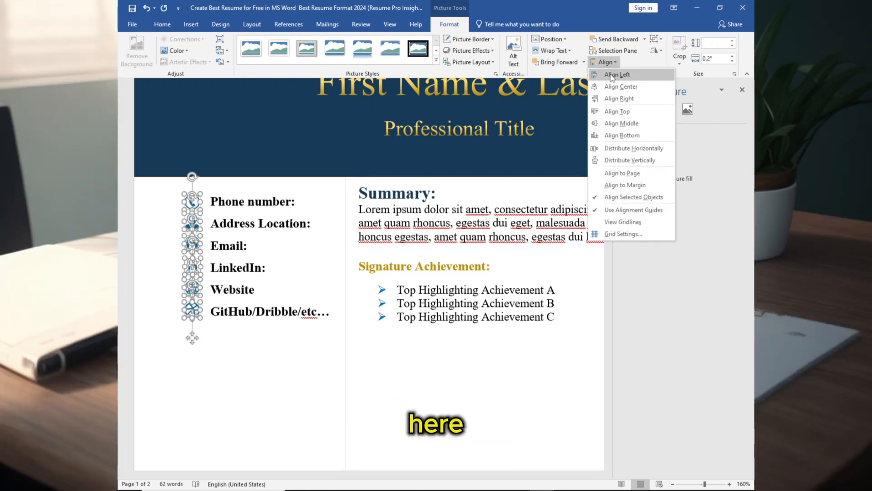
click(611, 74)
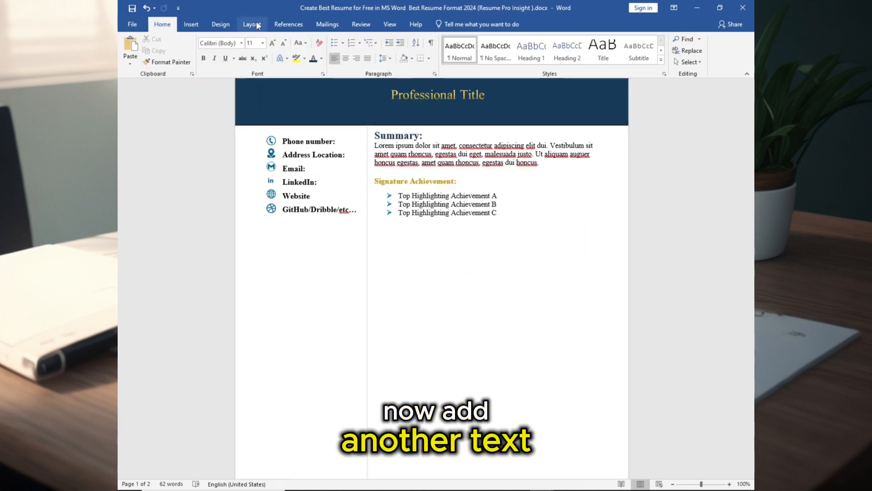
Step: Add a text box without outline below the achievements, set its height to 8.14", adjust its width and insert placeholder professional experience text
click(191, 24)
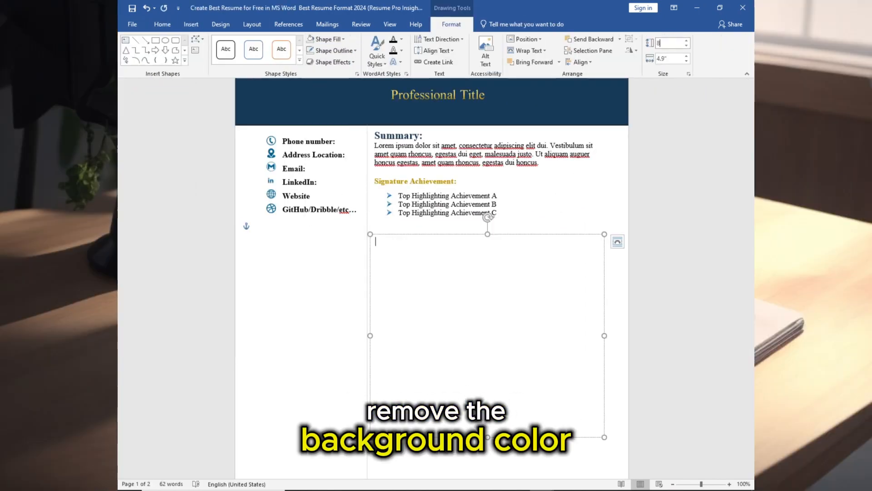
text(8.14)
key(Tab)
text(4.)
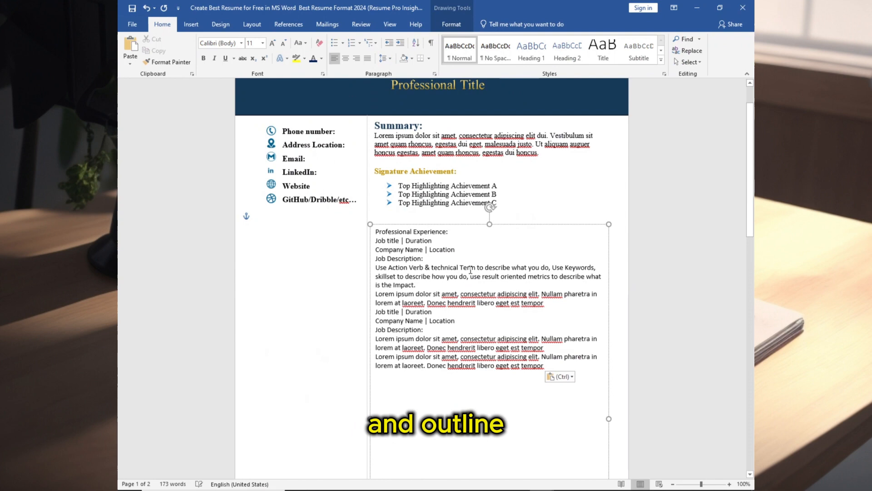
Step: Format the Professional Experience heading in bold 16 pt Times New Roman and make the first job's title and company lines bold
key(ctrl+a)
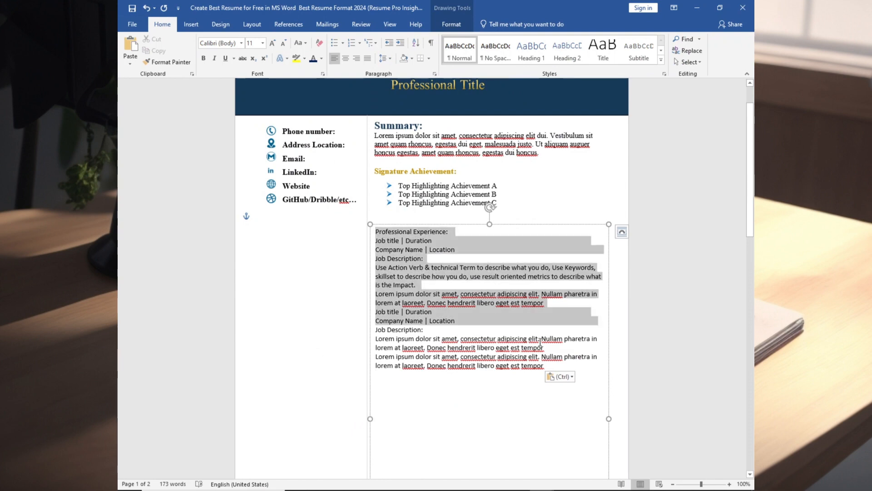
click(263, 43)
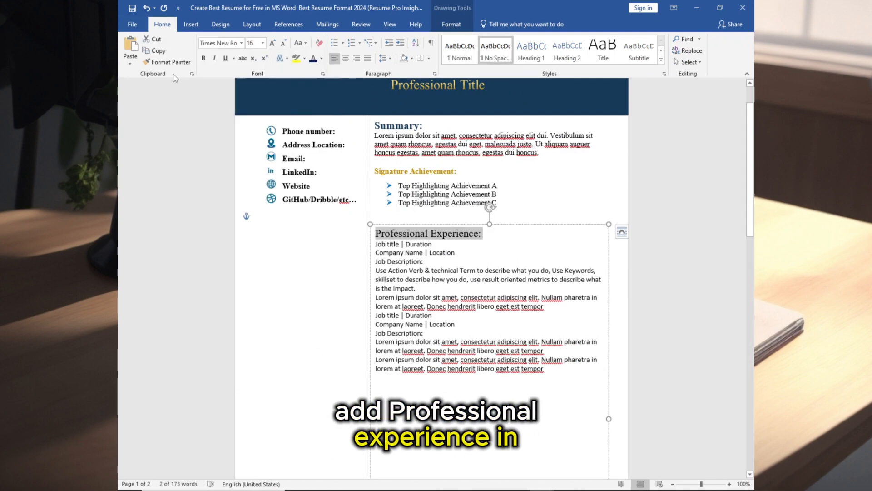
drag(376, 244, 463, 254)
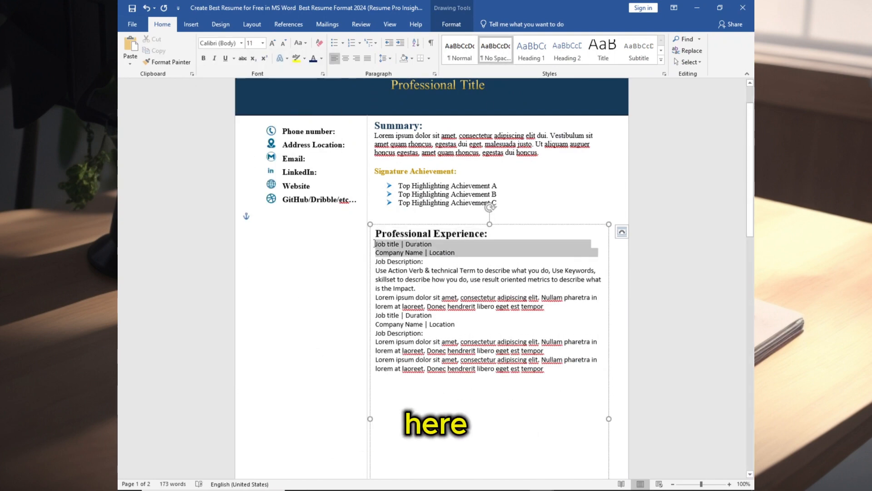
click(204, 57)
Step: Colour the first Job Description label gold and give the paragraphs beneath it blue round bullets
drag(375, 263, 375, 318)
click(321, 59)
click(374, 123)
click(342, 43)
click(366, 166)
Step: Remove the bullet from the second job's title line and set its title, company and description label lines to bold, size 12
click(401, 318)
key(BackSpace)
key(BackSpace)
key(BackSpace)
click(263, 43)
click(251, 86)
click(203, 58)
Step: Colour the title and company lines of both jobs in the header's dark blue
drag(466, 328, 376, 318)
click(322, 59)
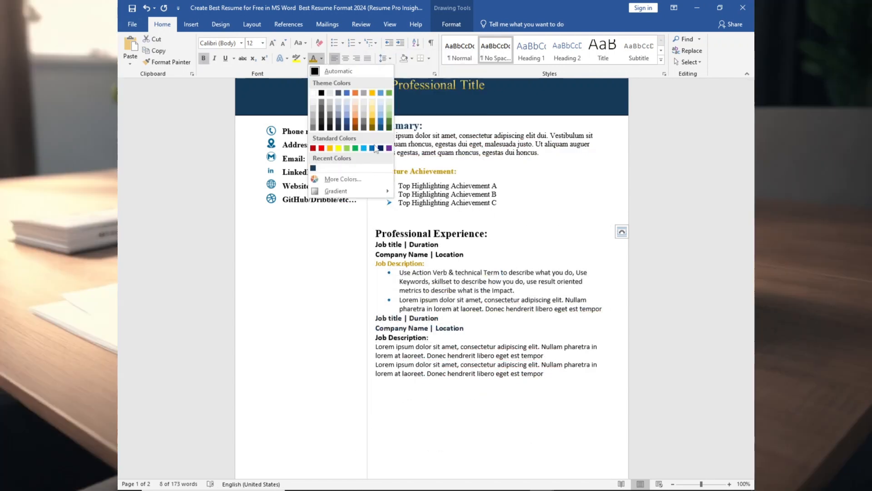
click(380, 148)
click(322, 59)
click(313, 168)
drag(464, 254, 376, 245)
click(314, 59)
Step: Colour the second Job Description label gold and give its two paragraphs blue round bullets
click(431, 337)
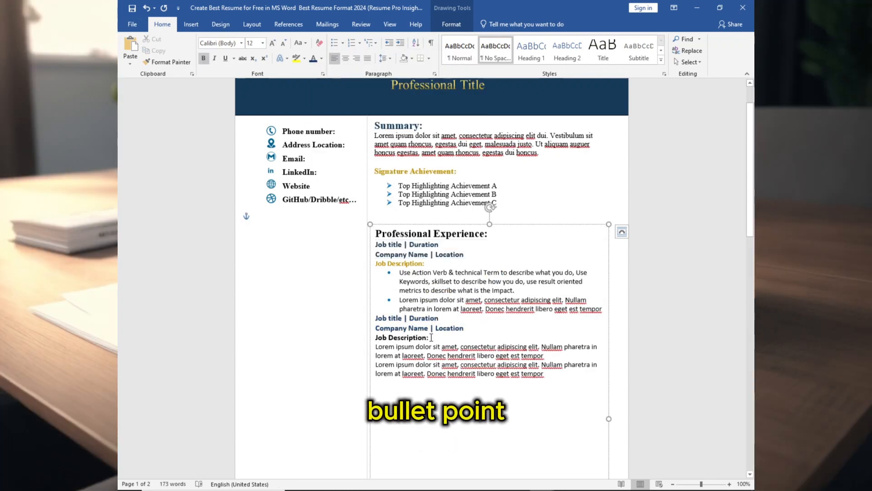
click(322, 59)
drag(431, 338, 544, 374)
click(323, 150)
click(343, 43)
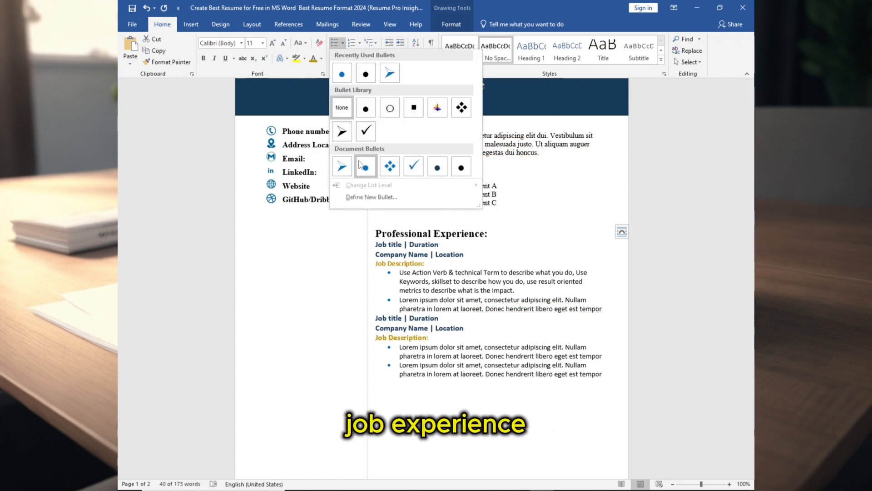
click(364, 165)
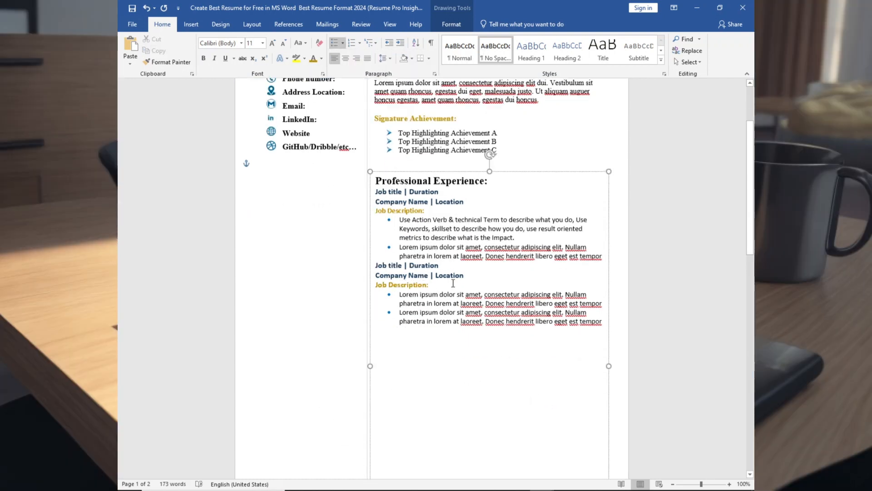
Step: Colour the Professional Experience heading in the header's dark blue
scroll(457, 277, up, 1)
drag(487, 186, 375, 186)
click(321, 59)
click(313, 168)
Step: Insert the Project Work/Training section below the second job and remove the bullets from its heading and title lines
click(412, 347)
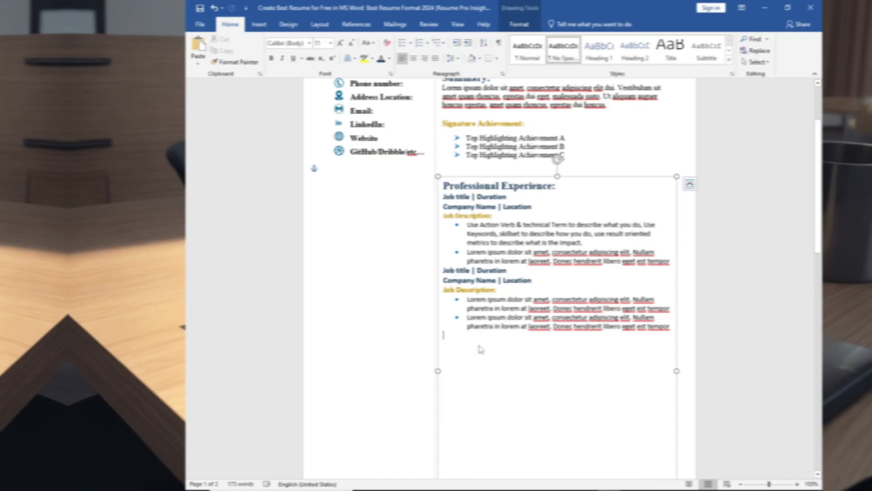
click(400, 338)
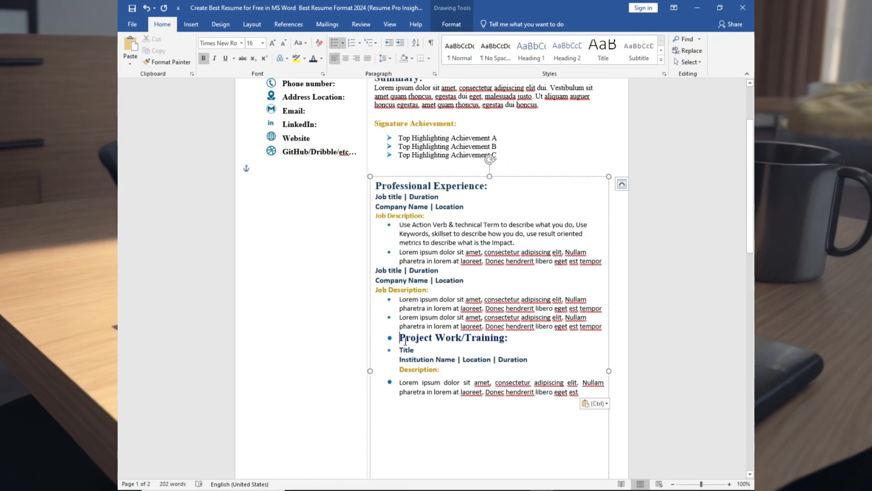
key(BackSpace)
key(BackSpace)
key(BackSpace)
click(401, 352)
key(BackSpace)
key(BackSpace)
key(BackSpace)
key(BackSpace)
key(Return)
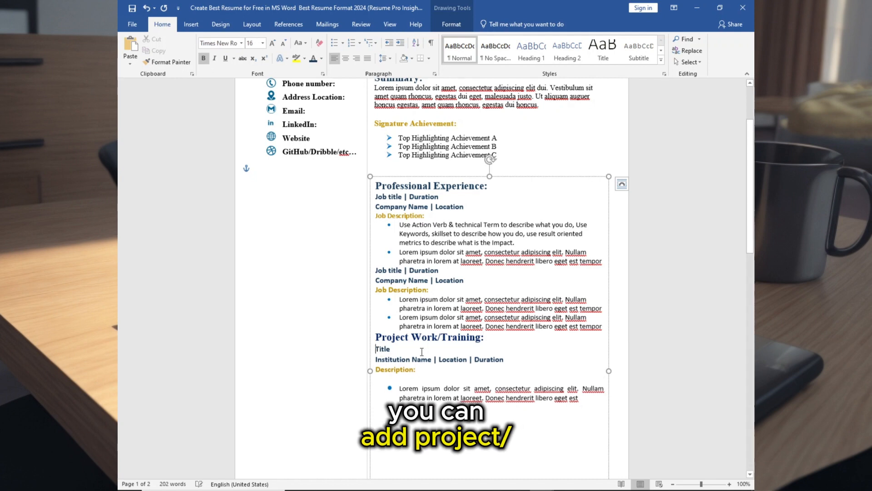
Step: Replace the bullet of the Project Work/Training description paragraph with the blue four-diamond bullet
click(400, 388)
key(BackSpace)
key(BackSpace)
click(342, 43)
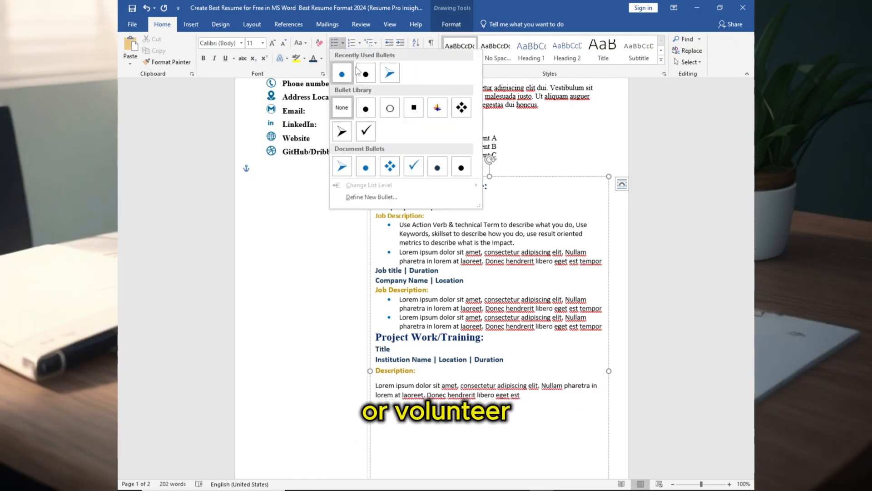
click(388, 165)
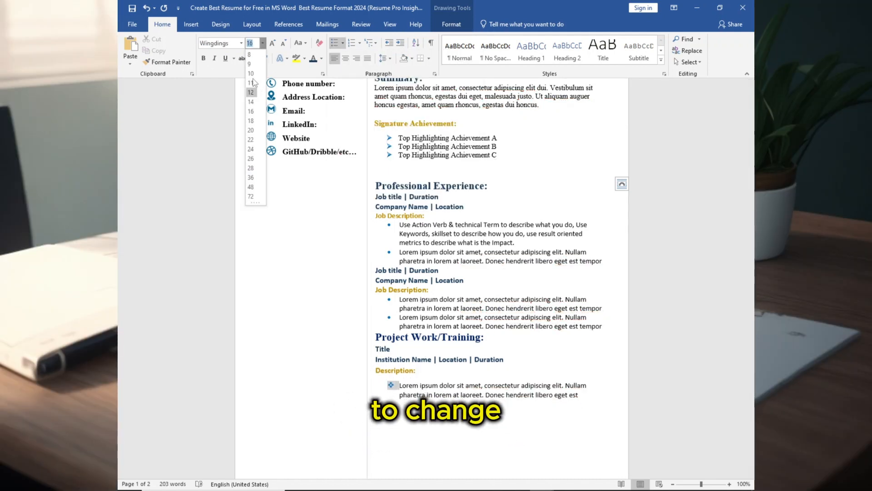
Step: Try the Calibri font on the four-diamond bullet of the project description, then undo it
click(241, 43)
click(226, 80)
click(242, 44)
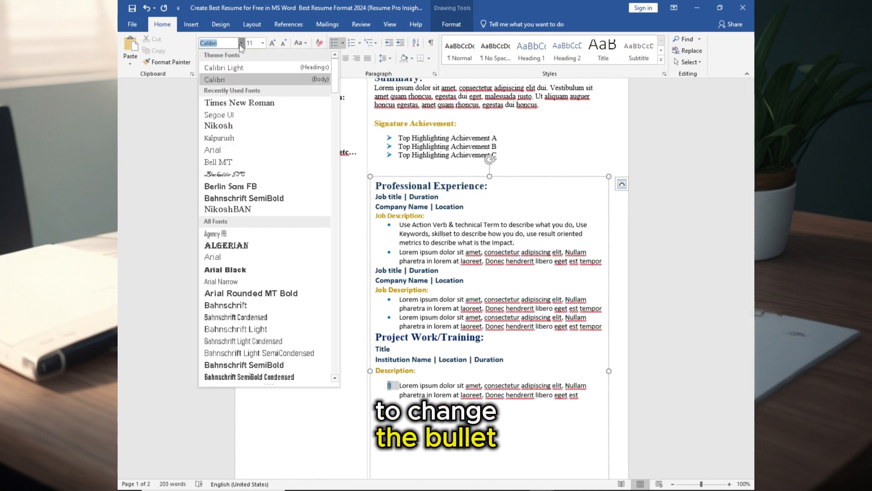
click(193, 75)
key(ctrl+z)
Step: Set the font size of the project description's four-diamond bullet to 10
click(252, 73)
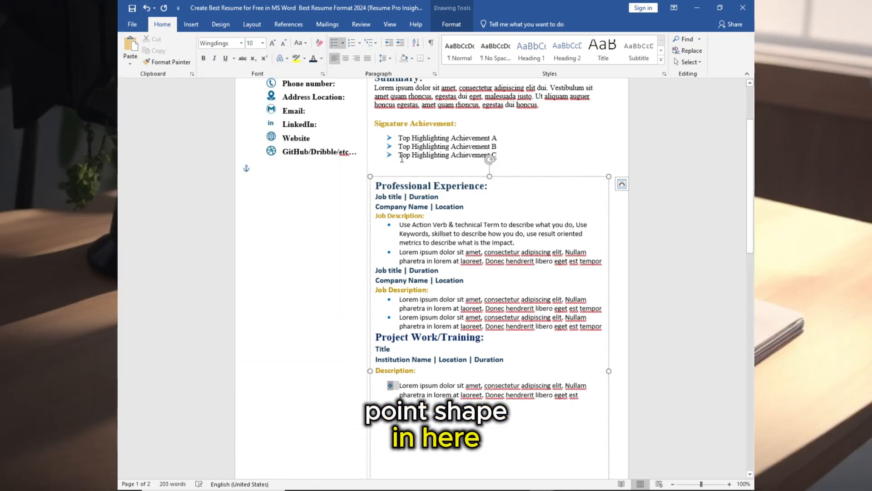
click(453, 243)
scroll(506, 318, down, 3)
scroll(447, 272, up, 3)
Step: Insert a blank, unbulleted spacing line of size 8 between the last job bullet and the Project Work/Training heading
click(605, 278)
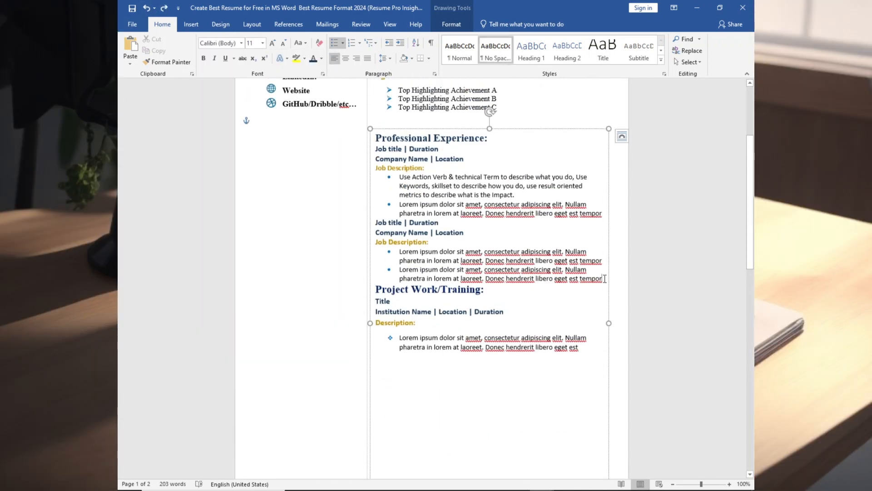
key(Return)
key(Return)
click(263, 43)
click(252, 53)
click(431, 242)
Step: Insert the Education section with two degree entries below the project description and remove the bullet from its heading
scroll(424, 324, down, 3)
click(580, 258)
key(Return)
key(ctrl+v)
click(401, 271)
key(BackSpace)
key(BackSpace)
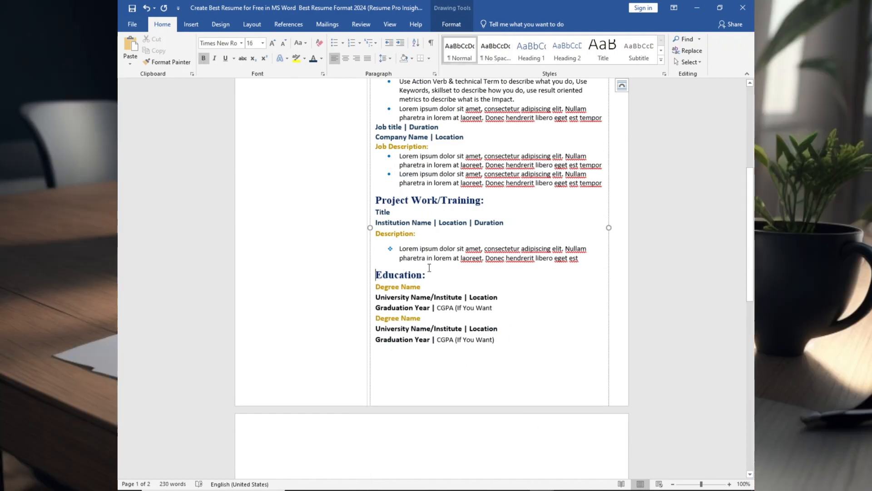
Step: Insert the Course Work/Award section with two lines of course names below the Education entries
scroll(470, 315, down, 3)
click(386, 357)
key(ctrl+v)
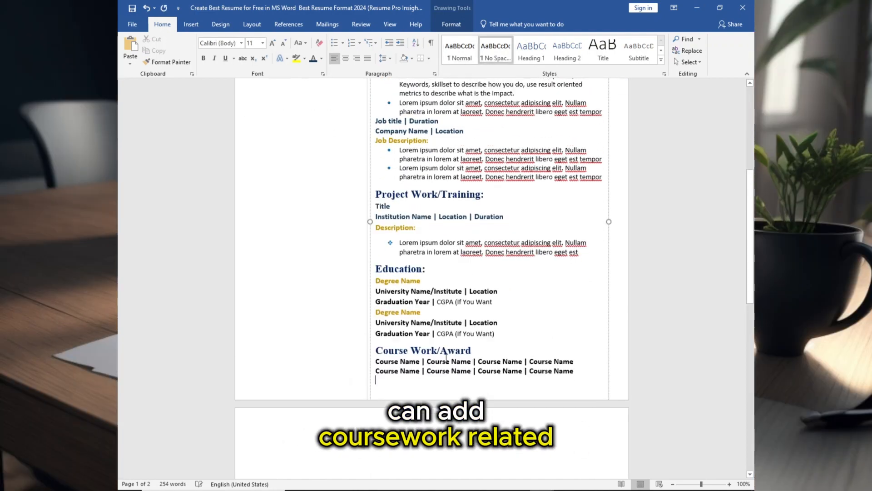
scroll(453, 321, down, 1)
Step: Move the Professional Experience text box up to bring its lower edge onto the page and shorten it from below
scroll(458, 246, up, 10)
drag(454, 218, 454, 210)
scroll(453, 291, down, 8)
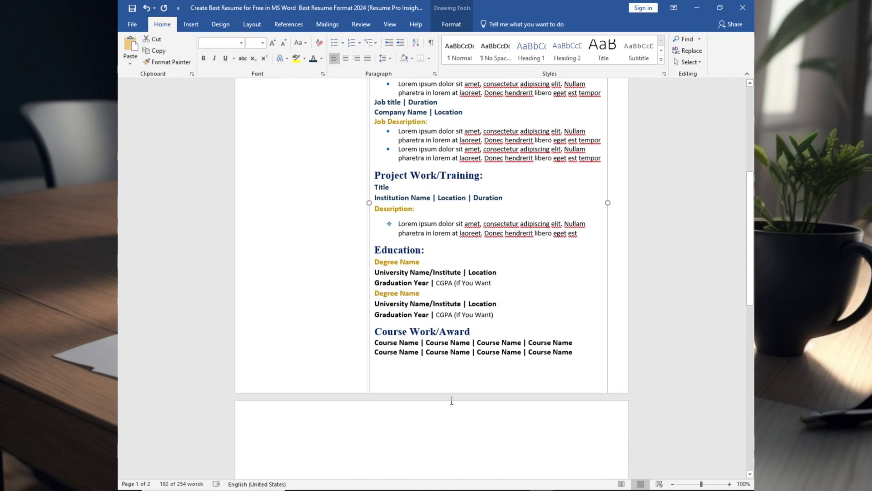
click(453, 382)
scroll(479, 286, up, 6)
drag(452, 157, 452, 107)
scroll(422, 350, down, 4)
scroll(422, 354, up, 3)
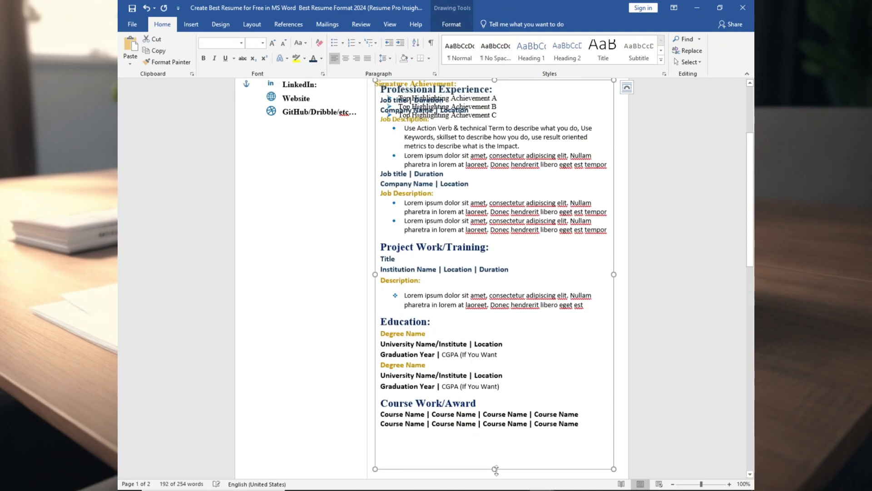
drag(487, 470, 487, 433)
Step: Move the shortened Professional Experience text box down to just below the Signature Achievement list
scroll(448, 373, up, 5)
drag(427, 218, 426, 262)
scroll(432, 295, down, 5)
scroll(318, 254, up, 4)
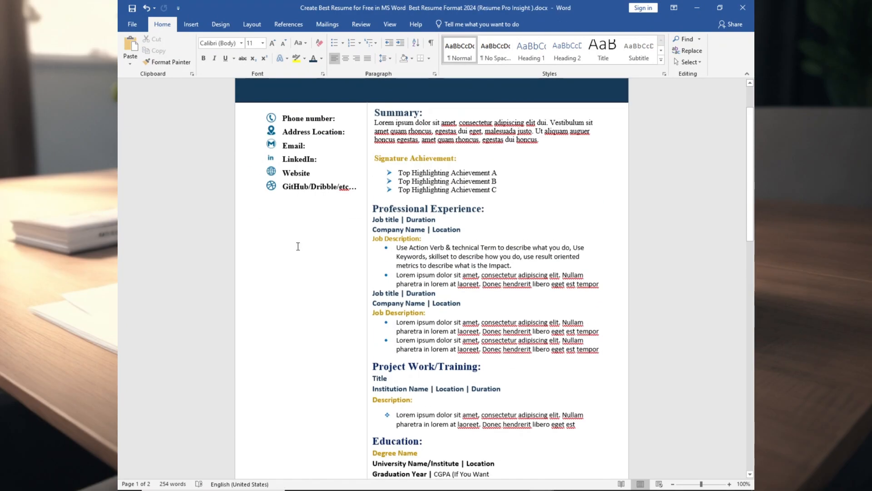
Step: Duplicate the contact labels text box below the original and set the copy to 8.38" high and 2.04" wide
click(322, 192)
key(ctrl+c)
key(ctrl+v)
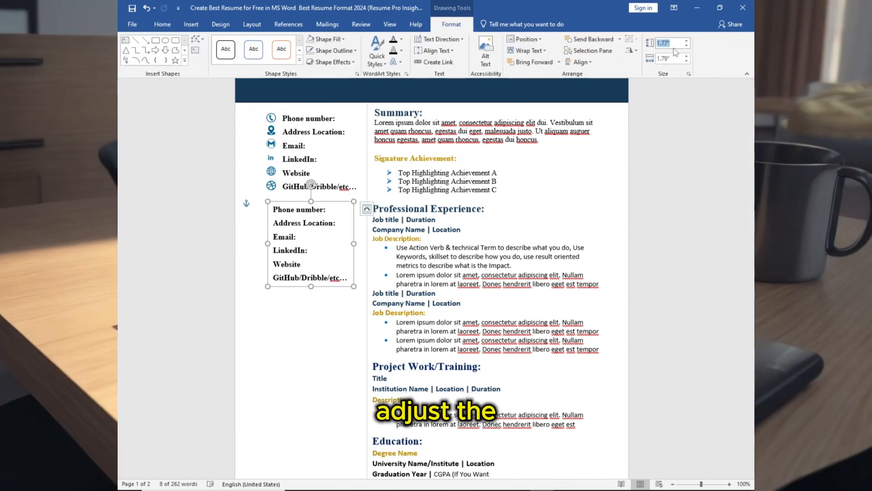
text(2.0)
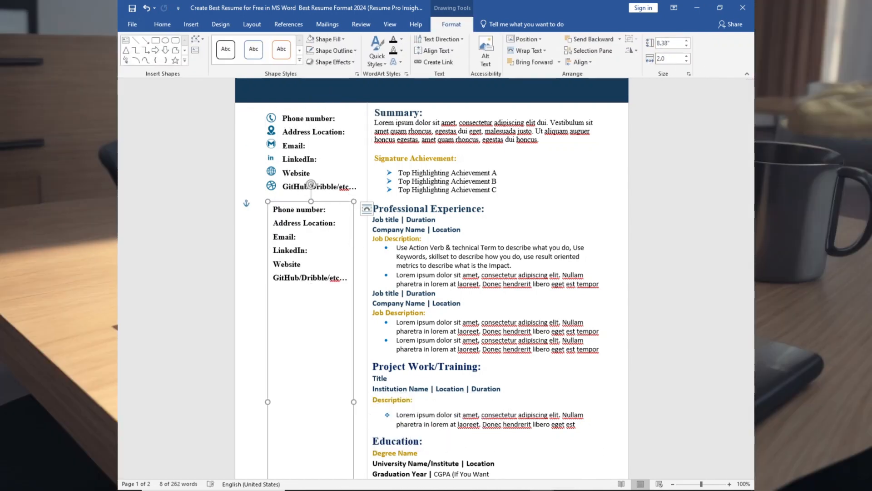
text(4)
key(Return)
Step: Replace the copied labels with a Professional Skills section of ten bulleted skills and align the box with the Professional Experience box
click(312, 247)
key(ctrl+a)
key(Delete)
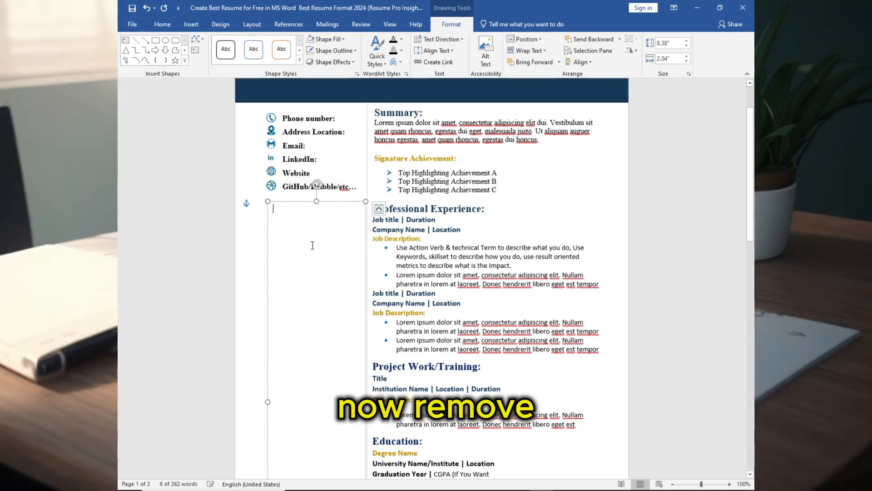
key(ctrl+v)
drag(294, 200, 282, 189)
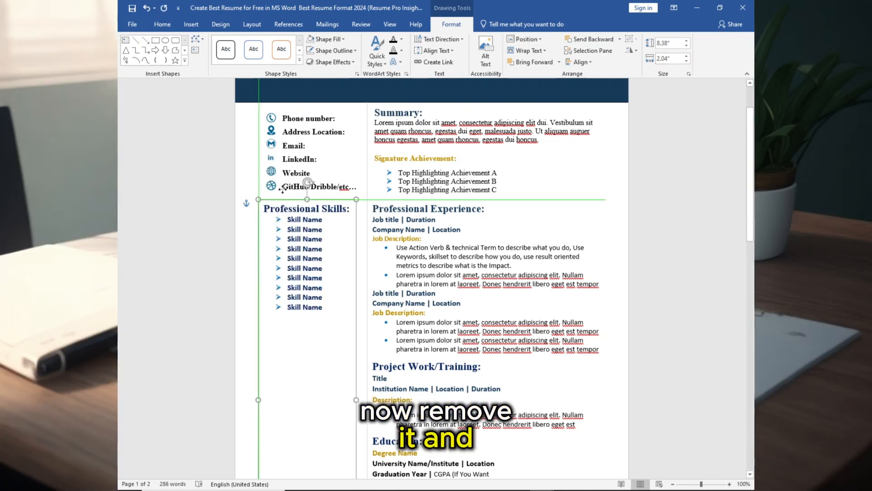
Step: Add Language, Digital Skills, Certificates and Hobbies sections with bulleted placeholder entries below the Professional Skills list
scroll(282, 188, down, 4)
click(311, 178)
drag(284, 99, 323, 188)
click(303, 204)
key(ctrl+v)
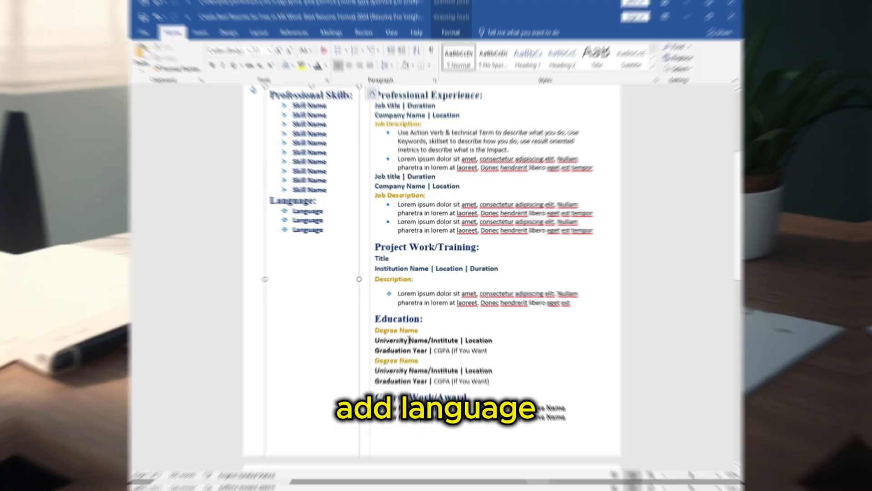
key(ctrl+v)
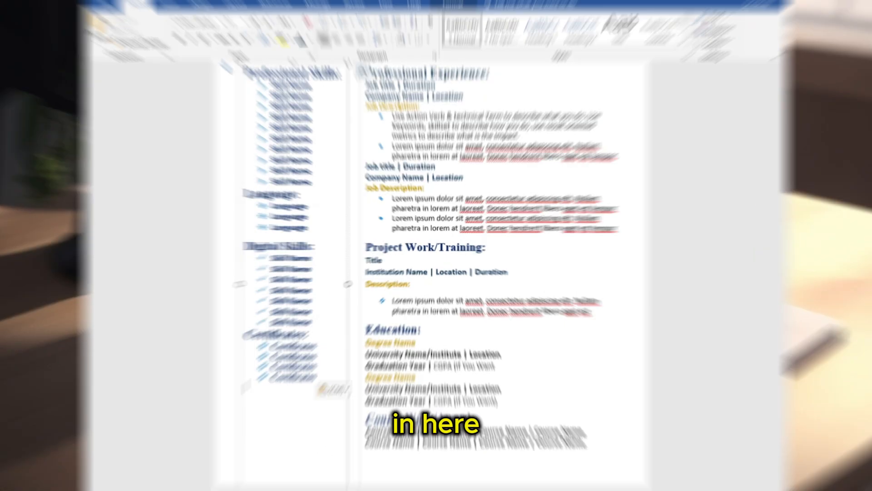
key(ctrl+v)
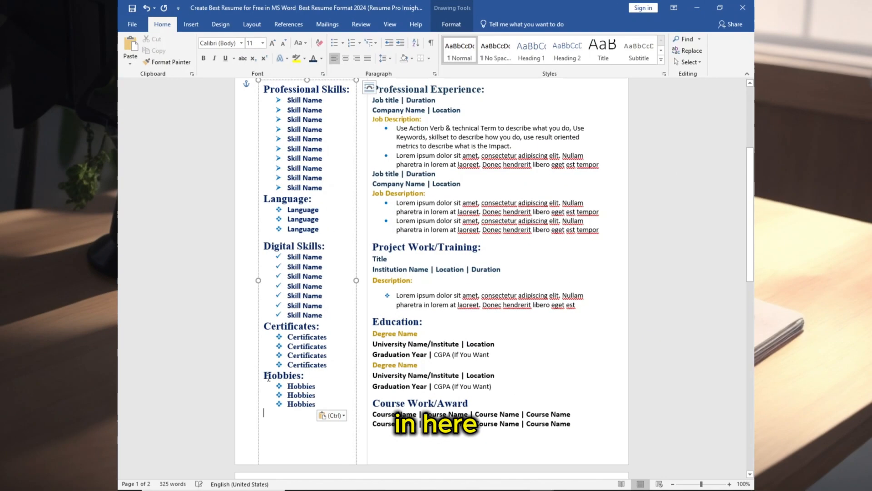
Step: Insert a blank line above each of the Hobbies, Certificates and Language headings
key(Return)
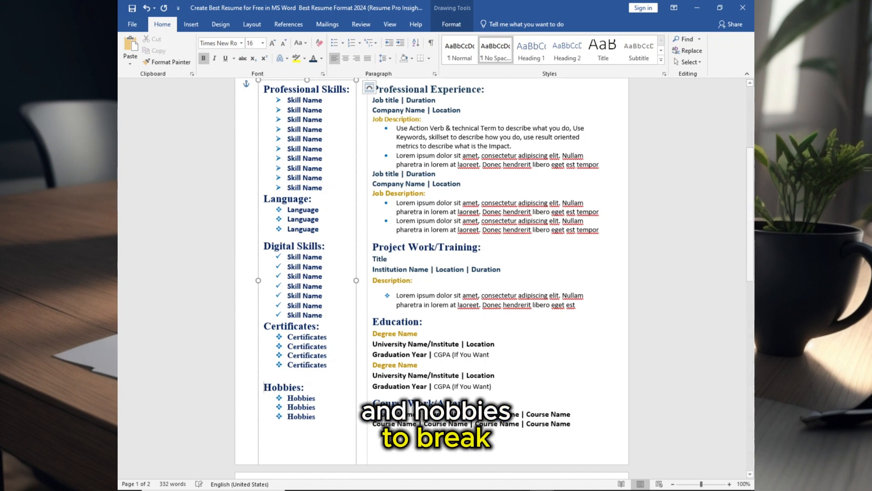
click(265, 325)
key(Return)
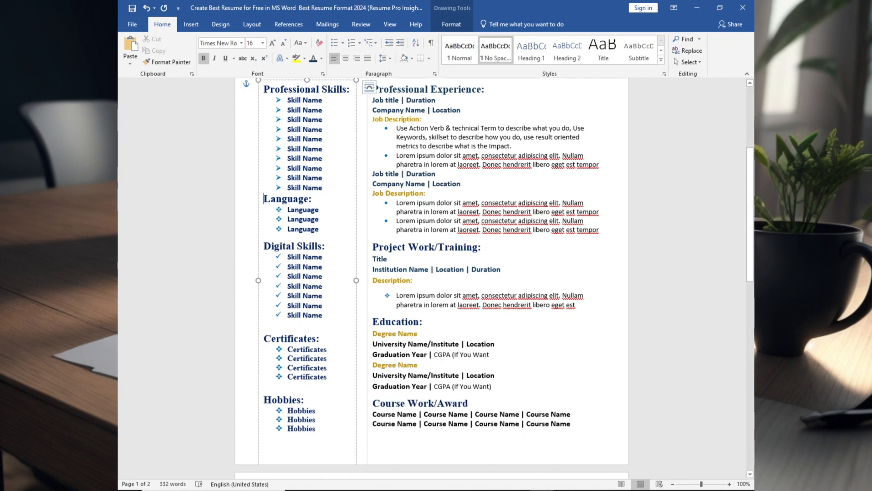
key(Return)
Step: Set the blank lines above the Language, Digital Skills, Certificates and Hobbies headings to font size 10
click(285, 199)
click(263, 43)
click(250, 73)
click(278, 243)
click(262, 43)
click(250, 73)
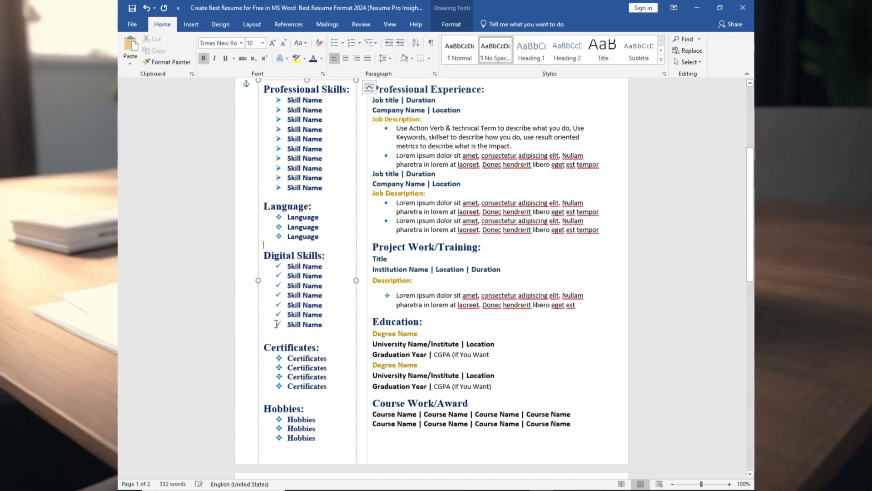
click(277, 336)
click(262, 43)
click(250, 73)
click(278, 393)
click(262, 43)
click(250, 72)
scroll(293, 184, up, 3)
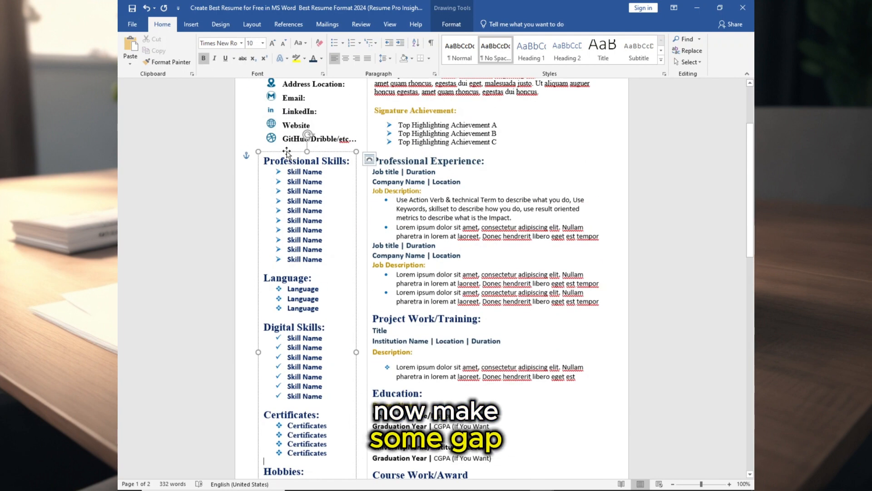
Step: Set all four blank spacing lines between the sections of the skills text box to font size 8
scroll(287, 152, down, 5)
click(262, 43)
click(250, 51)
click(268, 148)
scroll(268, 148, up, 3)
click(262, 43)
click(250, 51)
click(263, 45)
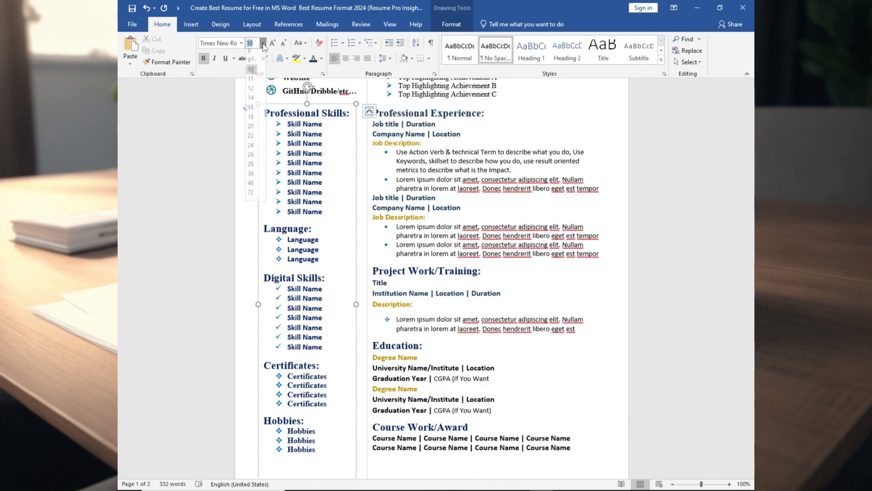
click(249, 50)
click(278, 356)
click(263, 43)
click(250, 51)
click(278, 410)
click(263, 43)
click(250, 51)
scroll(329, 236, up, 1)
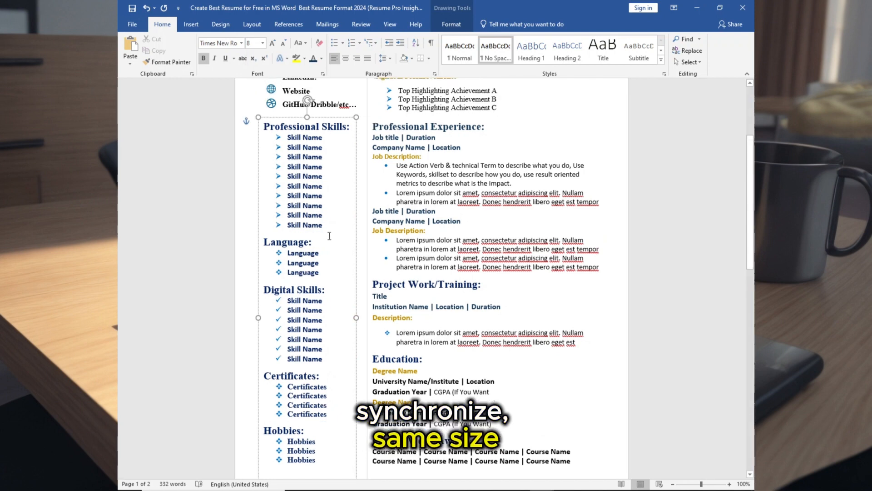
Step: Draw a horizontal divider line about 2.03" long between the contact labels and the Professional Skills heading
scroll(329, 236, up, 4)
click(391, 174)
click(191, 25)
click(217, 62)
click(215, 83)
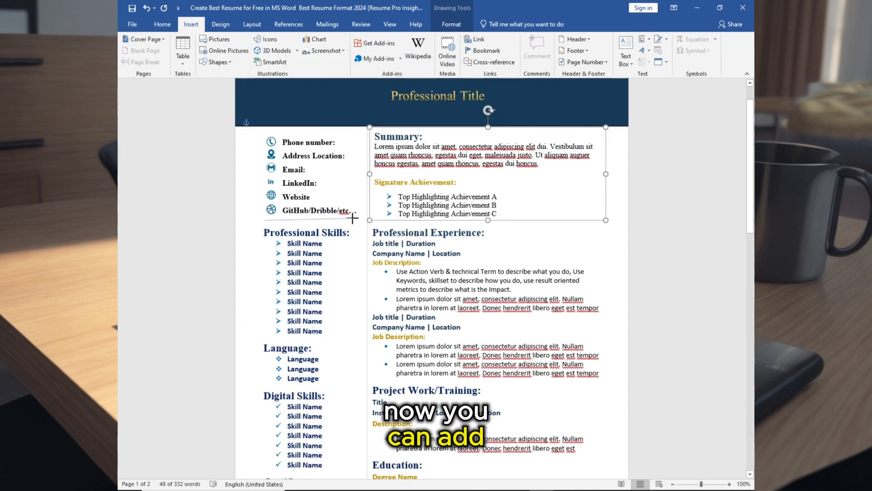
drag(358, 218, 362, 220)
Step: Set the divider line below the contact labels to a 1 pt weight and a gray outline color
click(333, 51)
mouse_move(345, 183)
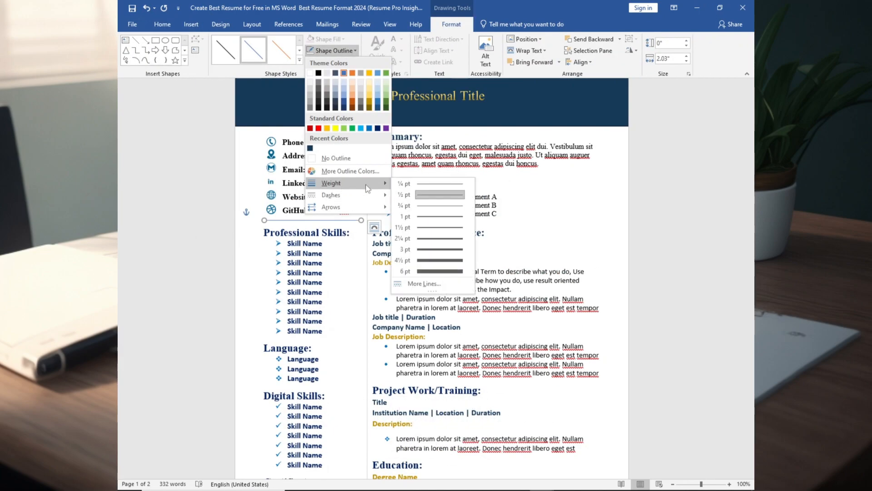
click(435, 220)
click(334, 50)
click(310, 98)
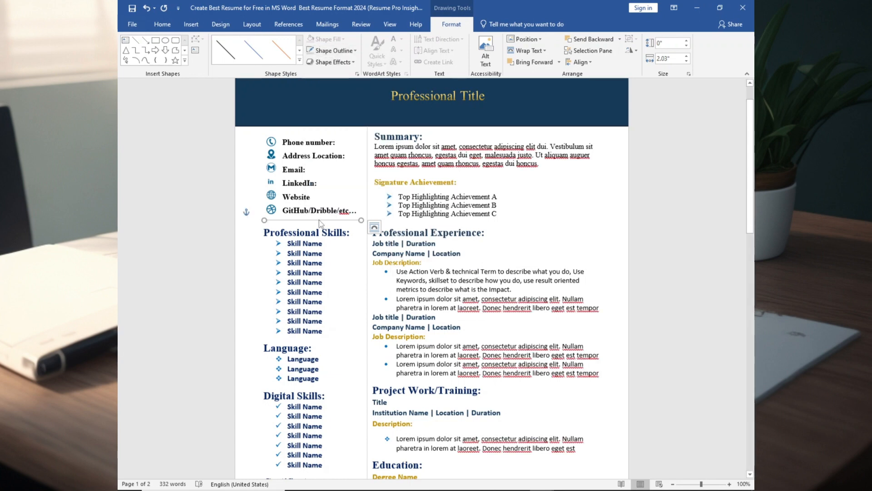
Step: Review the layout of both resume columns from the header to the last sections, enlarging the page to 120%
scroll(414, 272, down, 3)
click(436, 377)
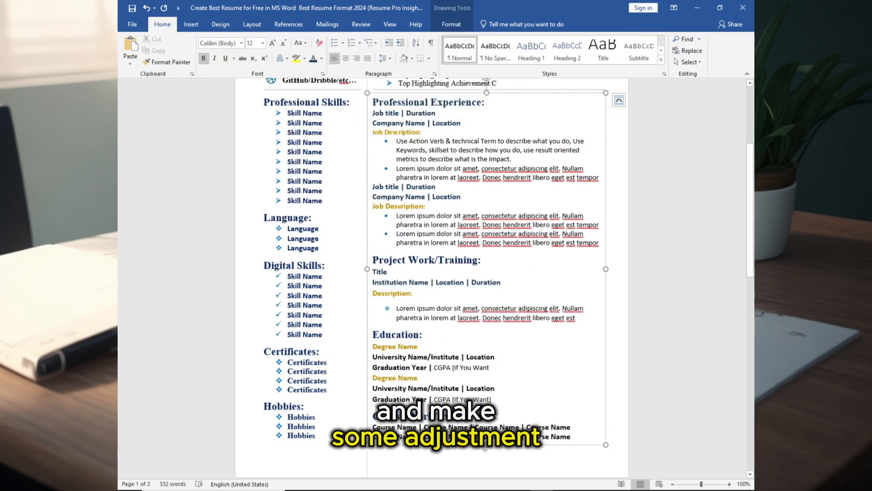
scroll(436, 374, up, 4)
click(481, 233)
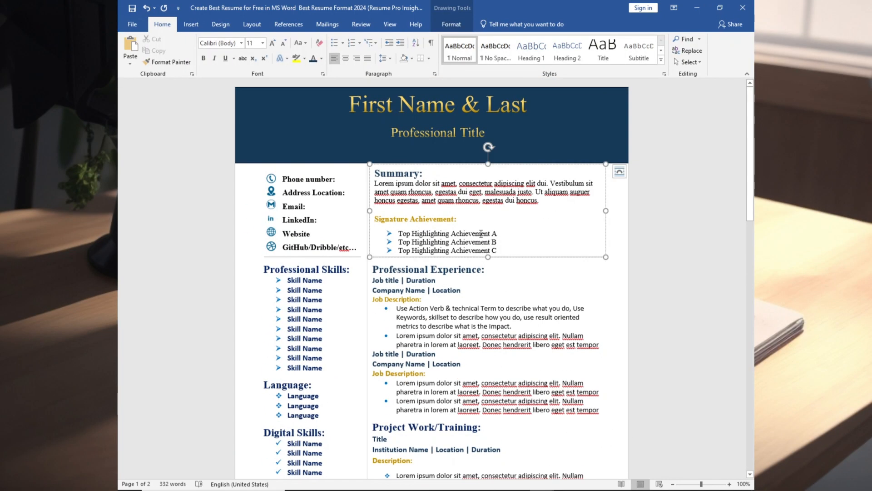
click(730, 484)
click(729, 484)
scroll(697, 156, up, 3)
click(696, 156)
Step: Delete the blank second page of the document so the resume takes up one page
drag(751, 138, 754, 200)
scroll(224, 347, down, 8)
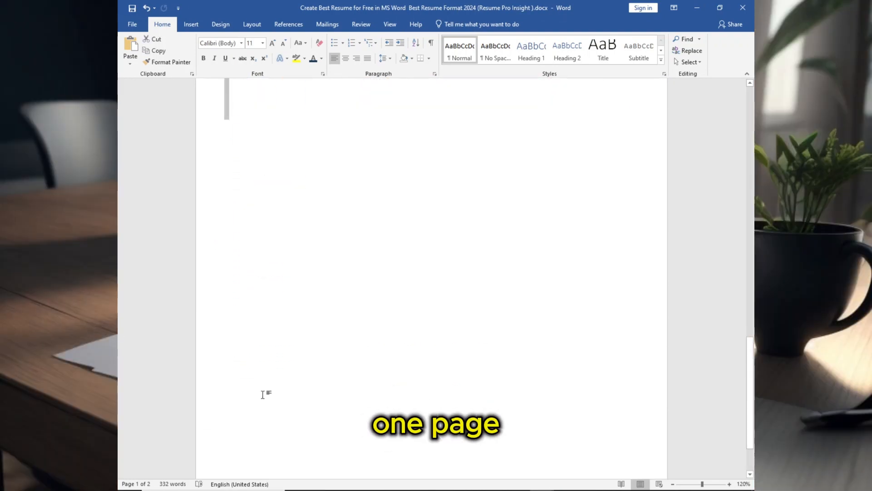
key(BackSpace)
key(BackSpace)
Step: Examine the finished one-page resume from bottom to top, then view the whole page at 70% zoom
scroll(306, 327, up, 5)
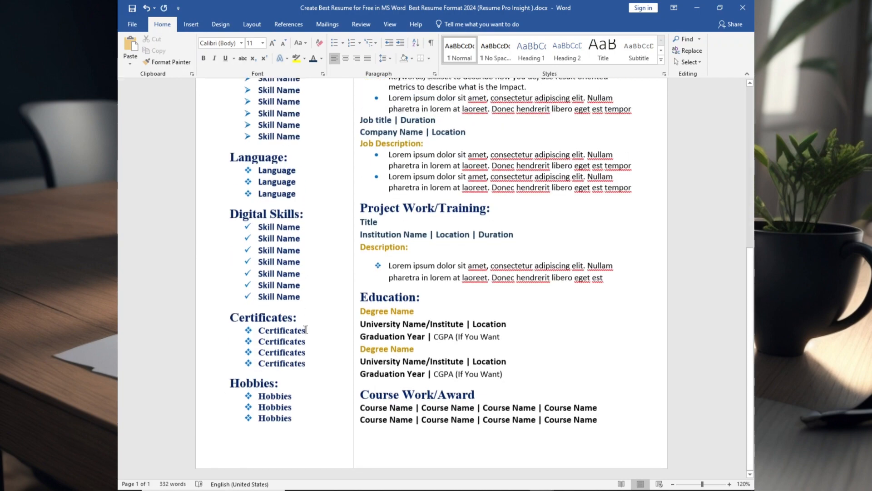
scroll(323, 331, up, 3)
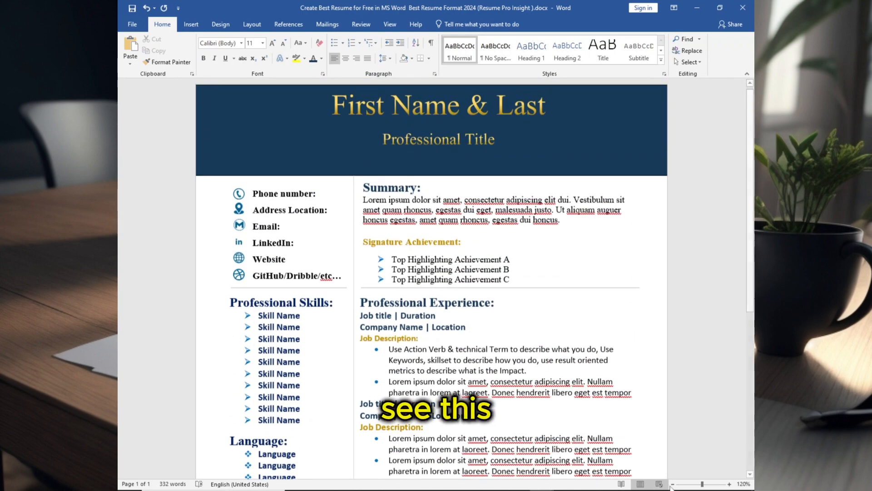
click(672, 484)
click(672, 484)
click(673, 484)
click(672, 485)
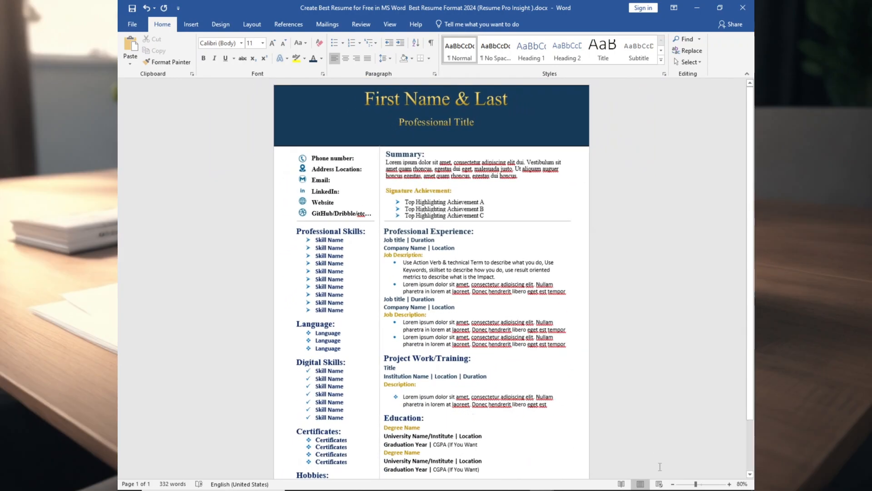
click(673, 484)
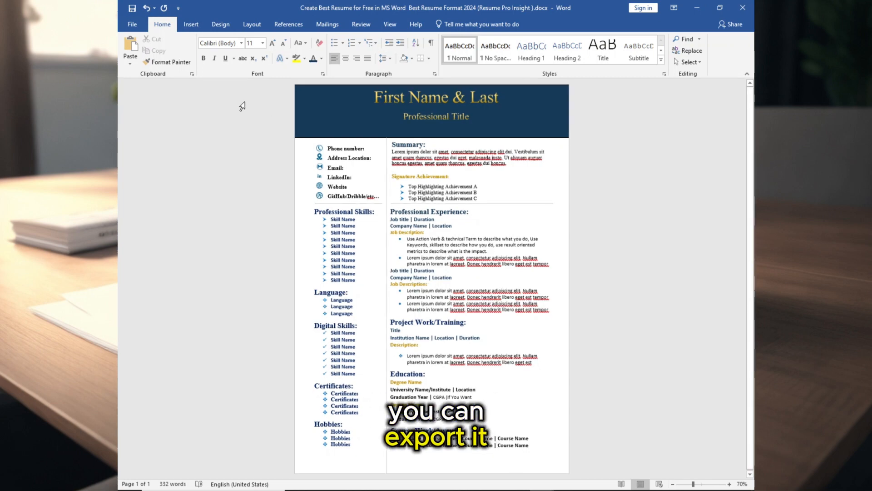
Step: View the PDF/XPS export options for the resume and return to the document
click(136, 28)
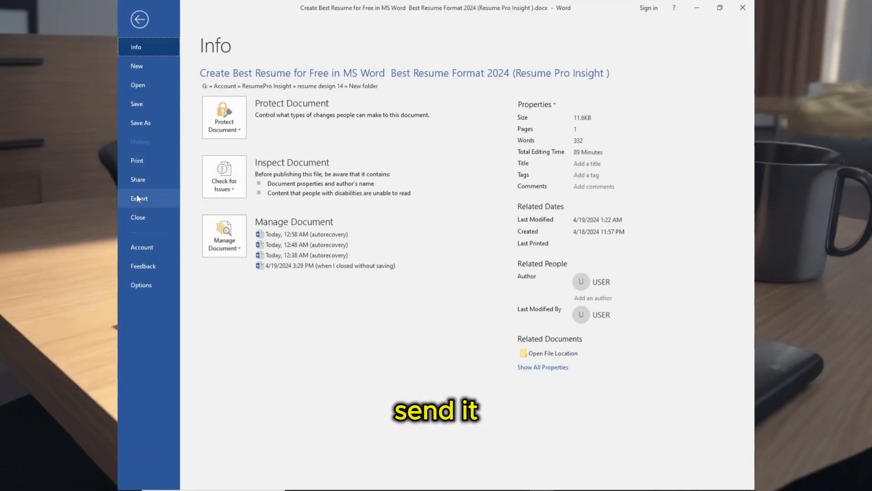
click(136, 197)
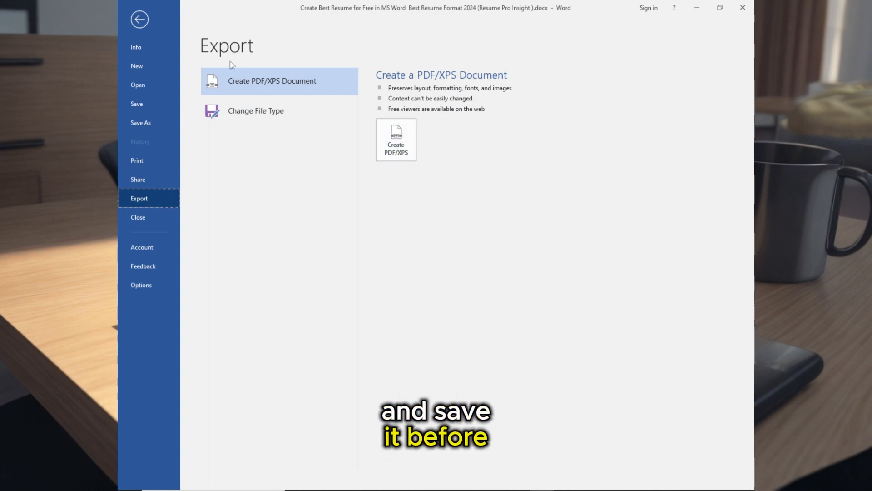
click(140, 20)
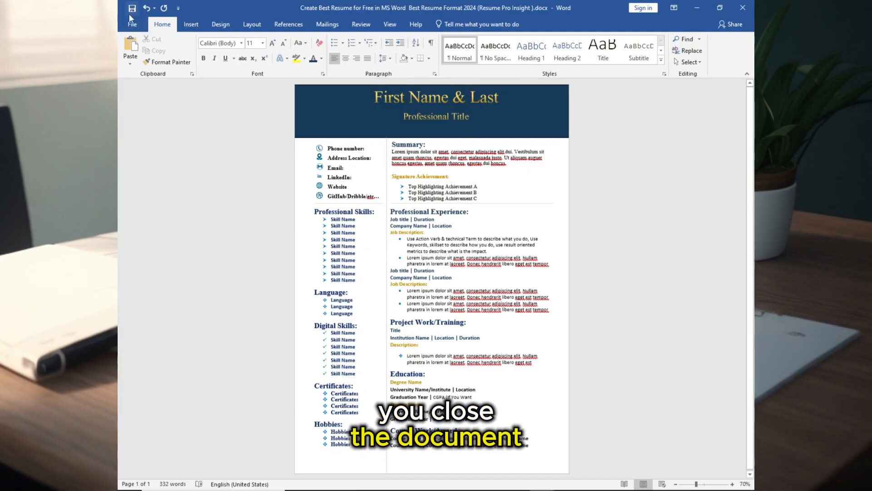